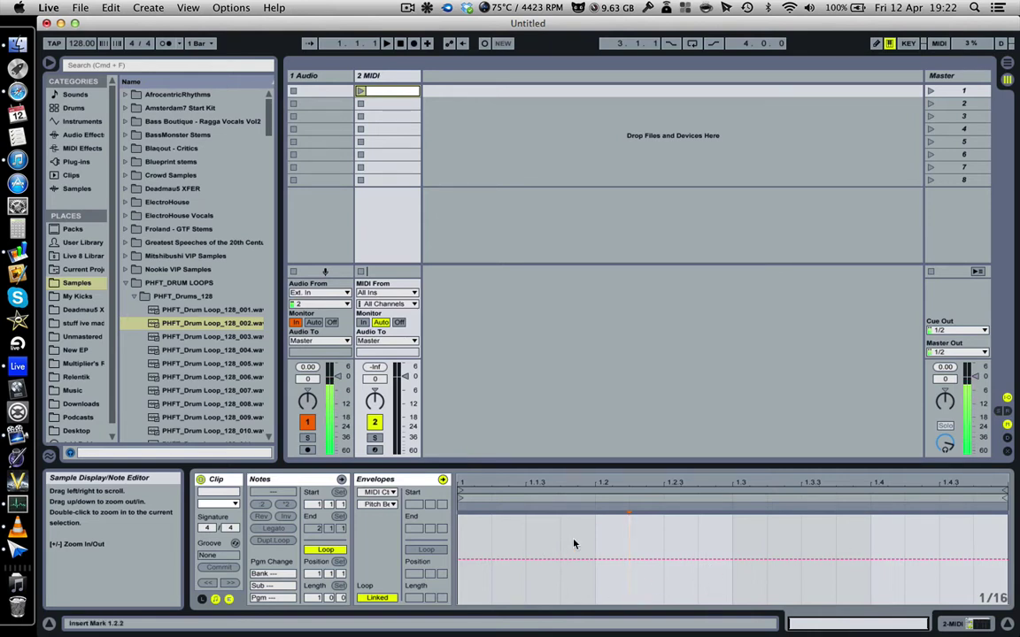
Add three breakpoints on the pitch-bend line and raise the middle one into a triangular peak.
key("b")
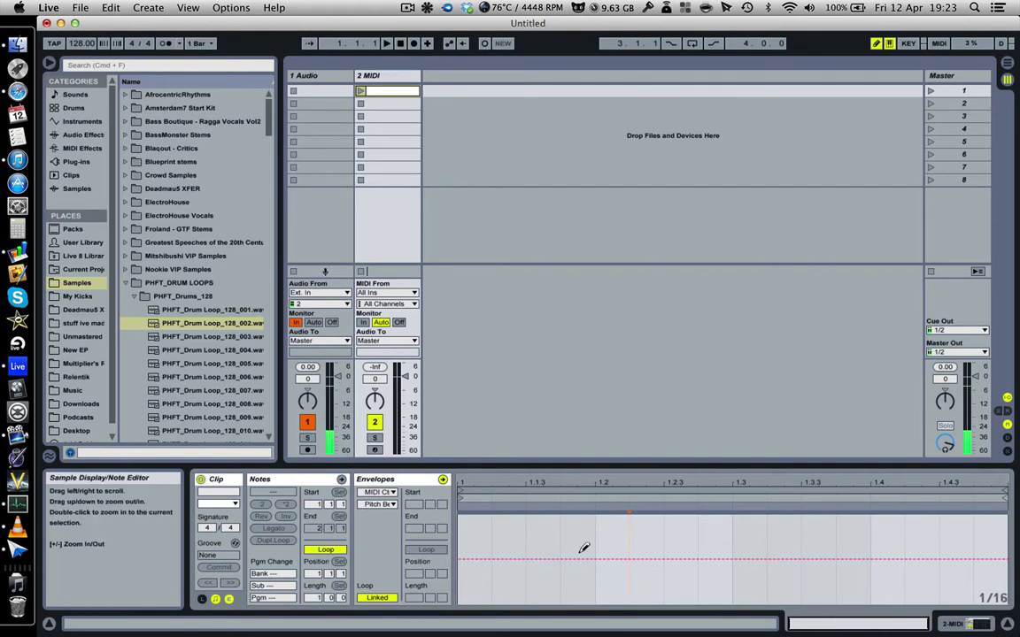
key("super+b")
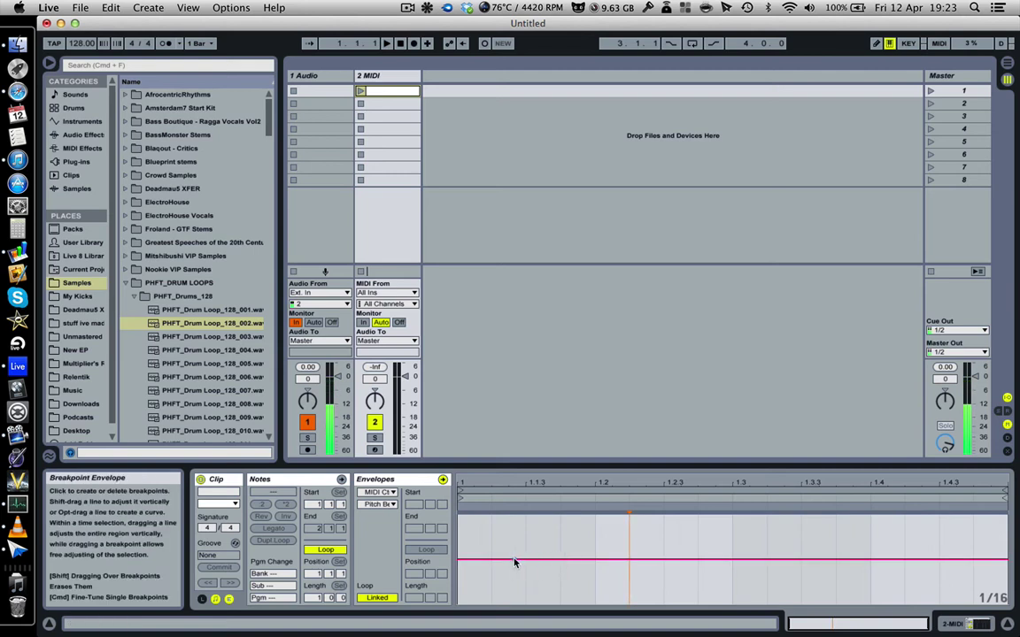
left_click(575, 563)
left_click(612, 560)
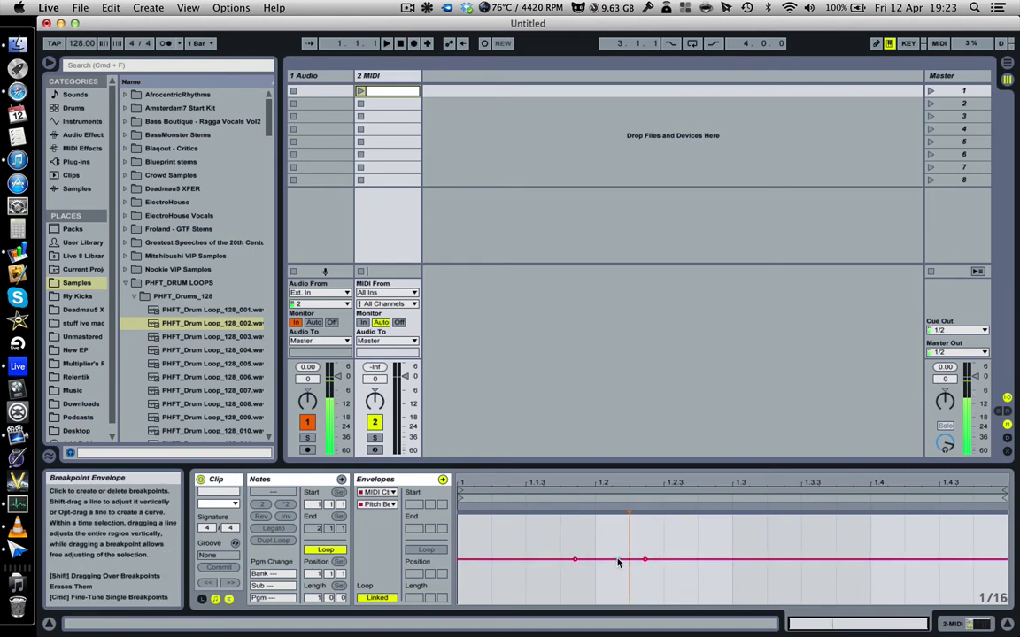
left_click(644, 560)
left_click_drag(612, 563, 599, 537)
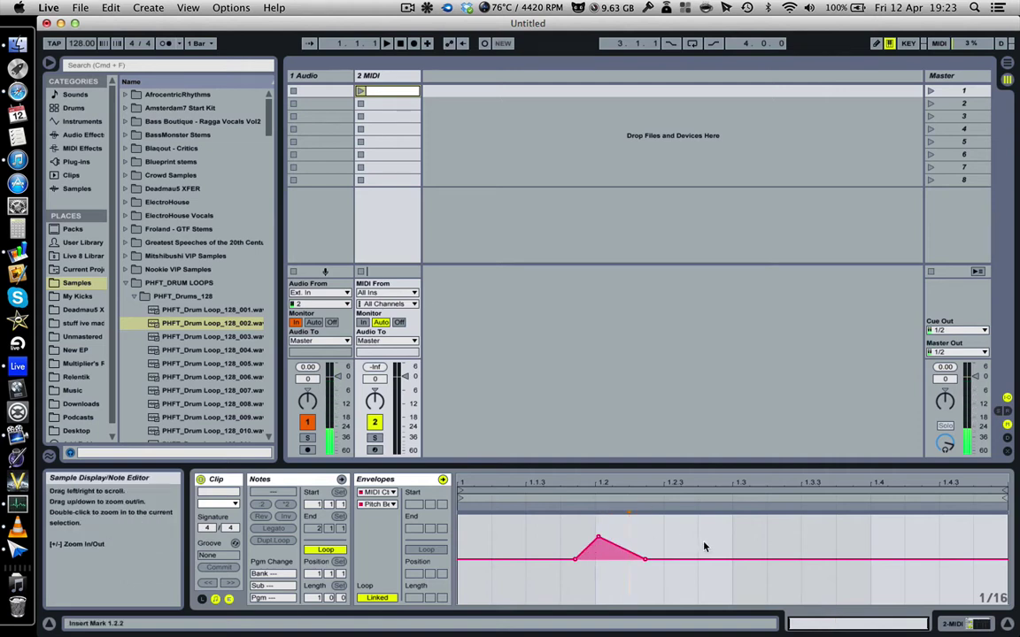
Draw alternating raised and lowered steps after the peak, up to near the clip end.
key("super+b")
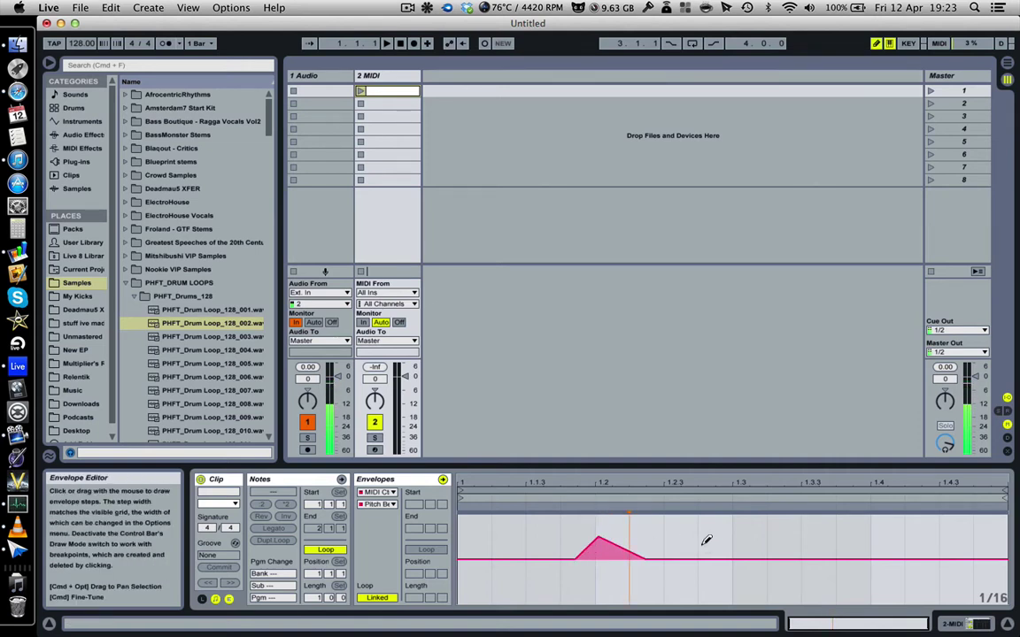
left_click(679, 549)
left_click(713, 579)
left_click(749, 532)
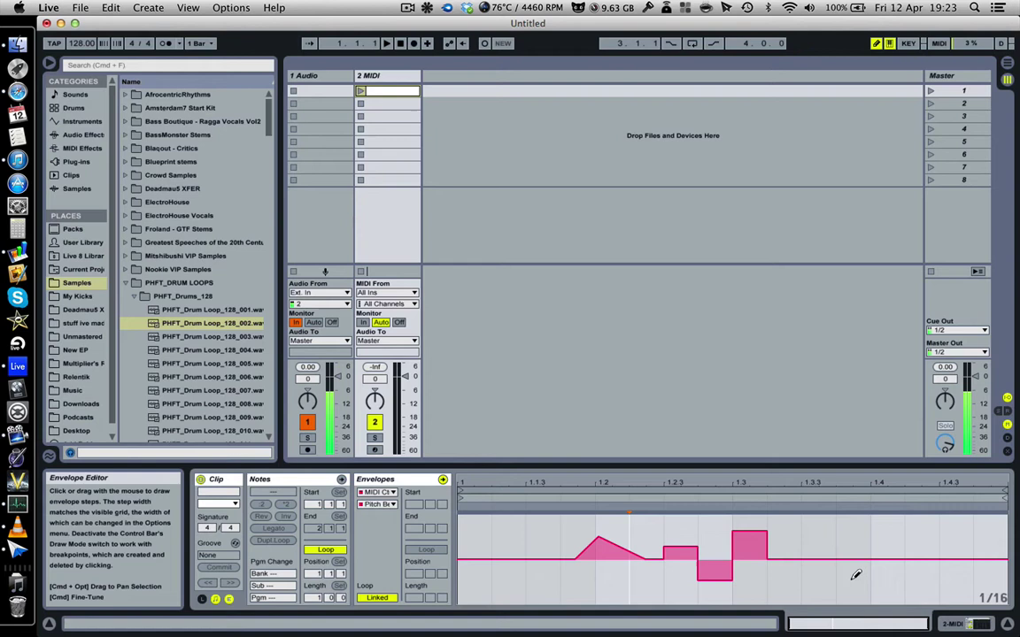
left_click(818, 570)
left_click(887, 528)
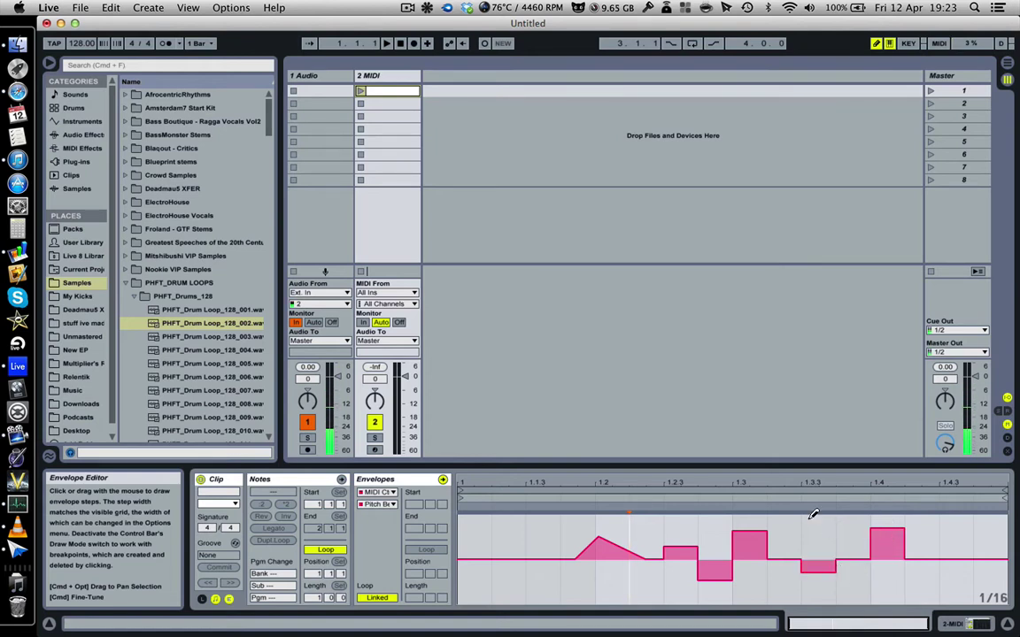
Set the grid to Fixed Grid 1/8 and draw a raised step in the first eighth.
right_click(787, 535)
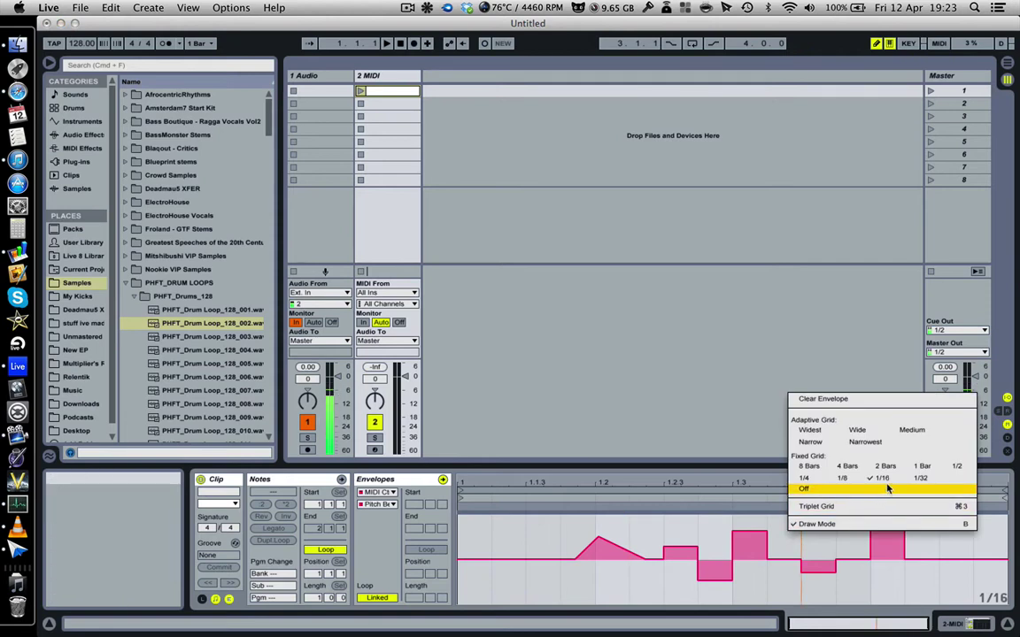
left_click(840, 478)
left_click(517, 551)
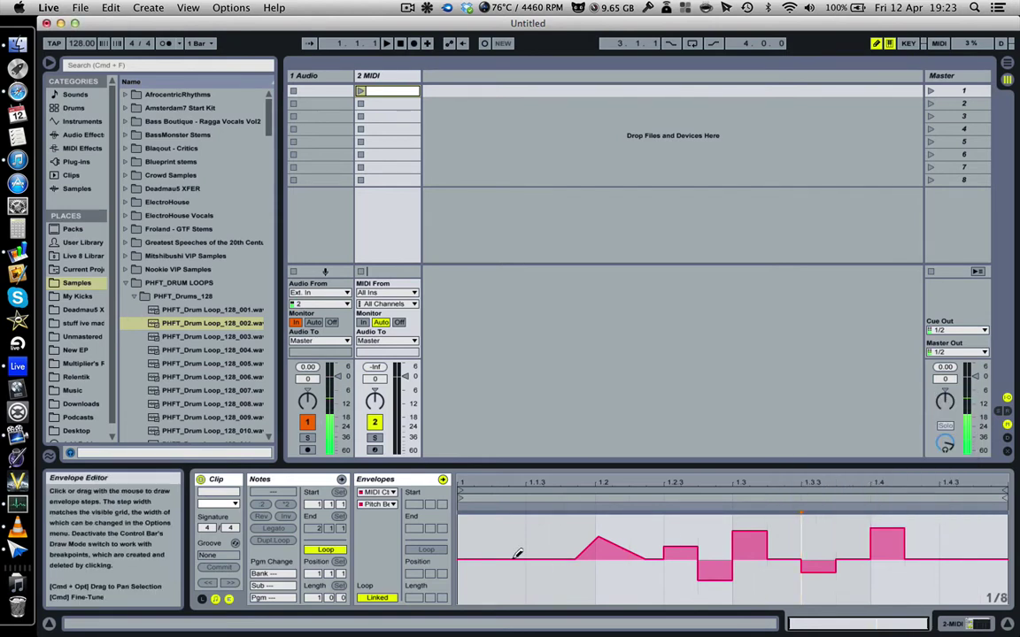
Switch to Adaptive Narrow grid and draw alternating high and low 1/32 steps.
right_click(547, 530)
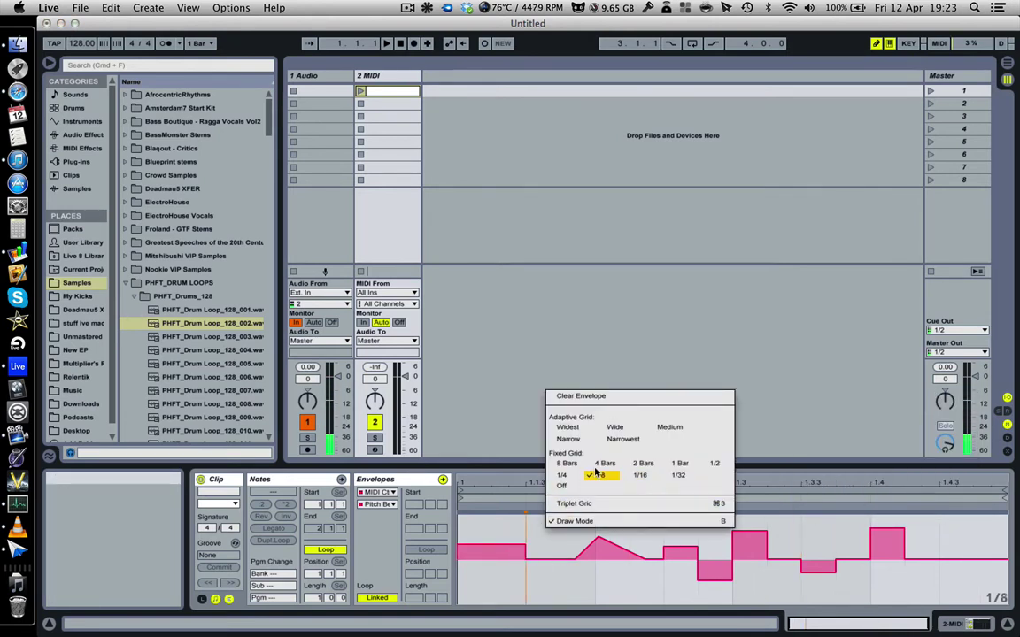
left_click(568, 439)
left_click(550, 567)
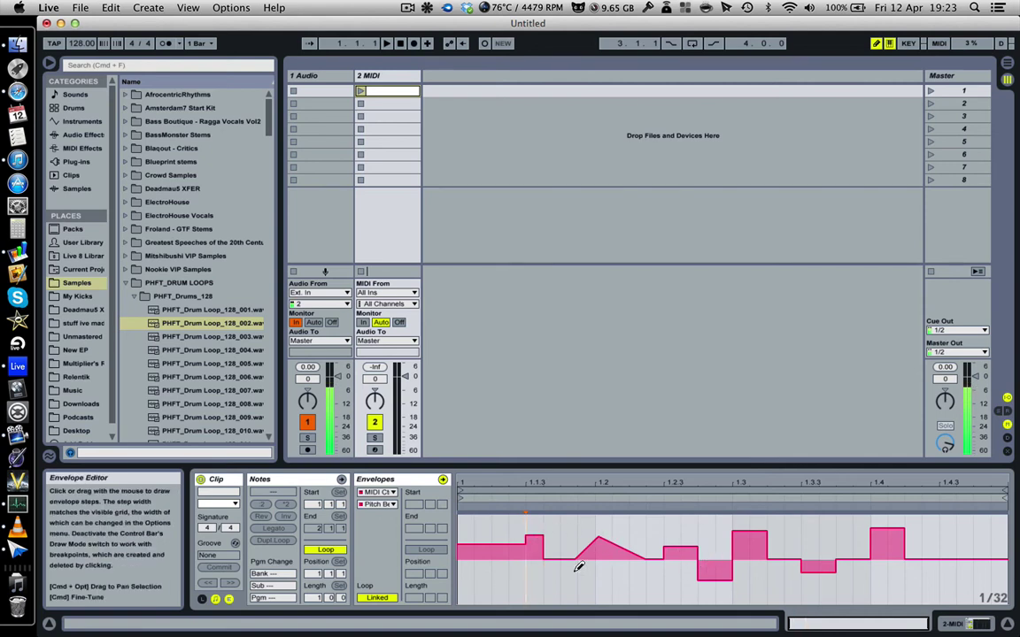
left_click(568, 531)
left_click(533, 531)
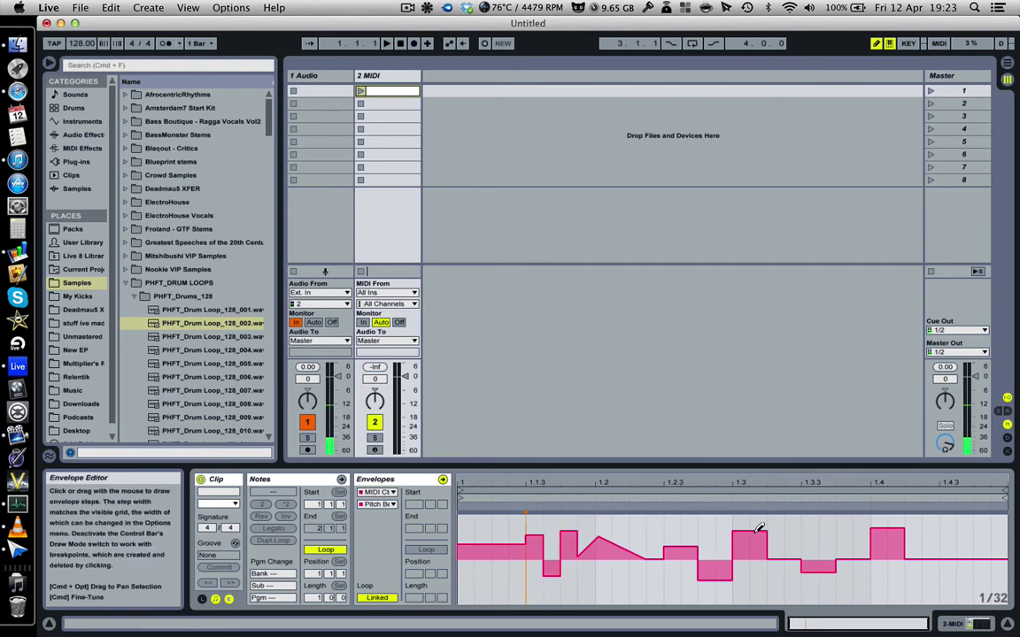
Pull a step corner down into a spike, then clear the whole pitch-bend envelope.
key("super+b")
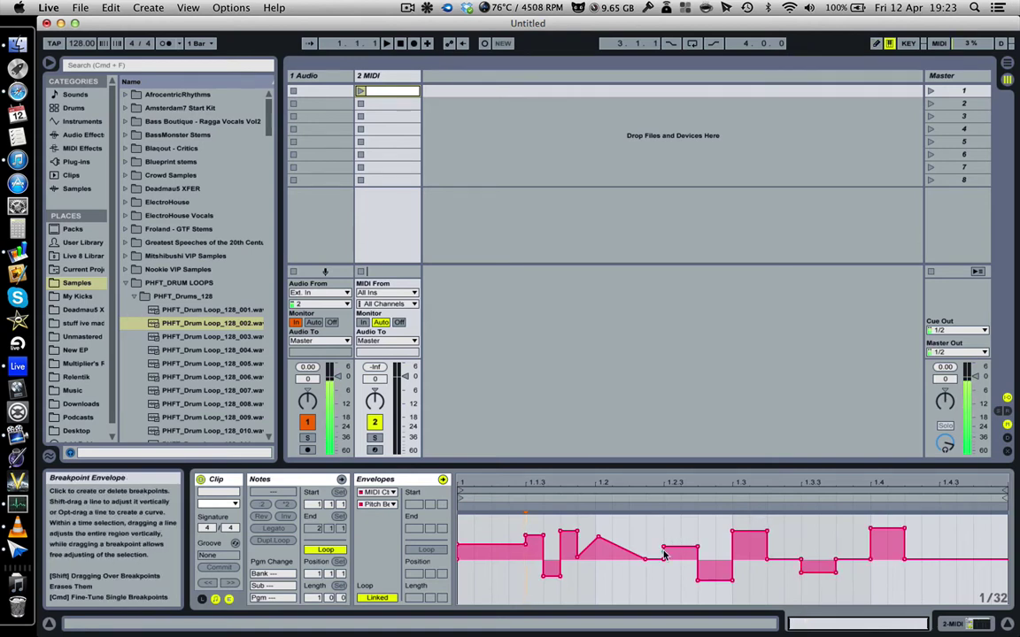
key("super+b")
key("super+b")
mouse_move(559, 532)
left_mouse_down()
mouse_move(566, 571)
mouse_move(559, 535)
left_mouse_up()
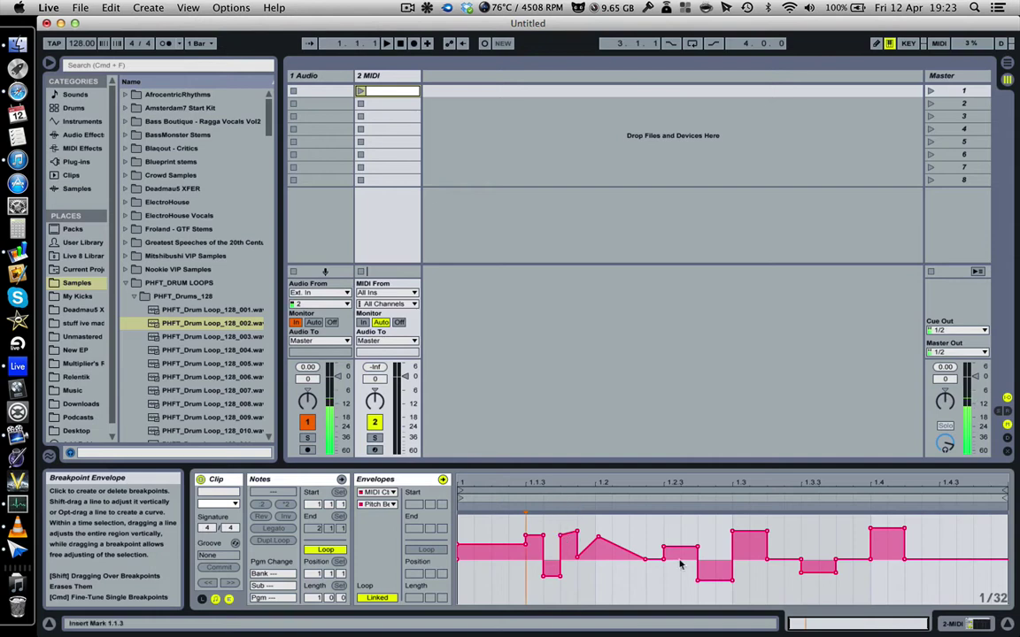
right_click(804, 545)
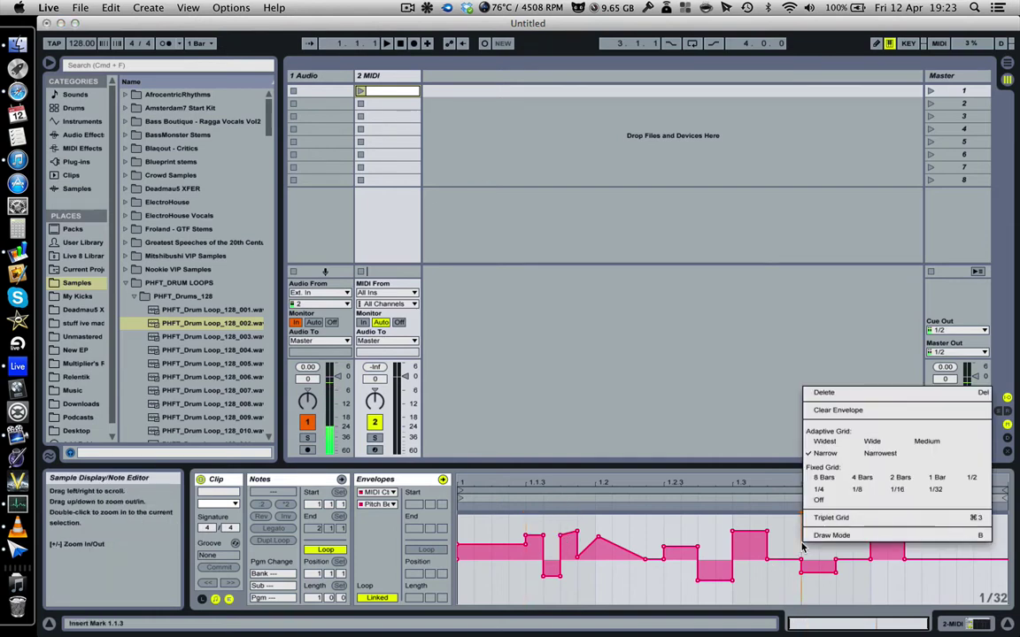
left_click(818, 413)
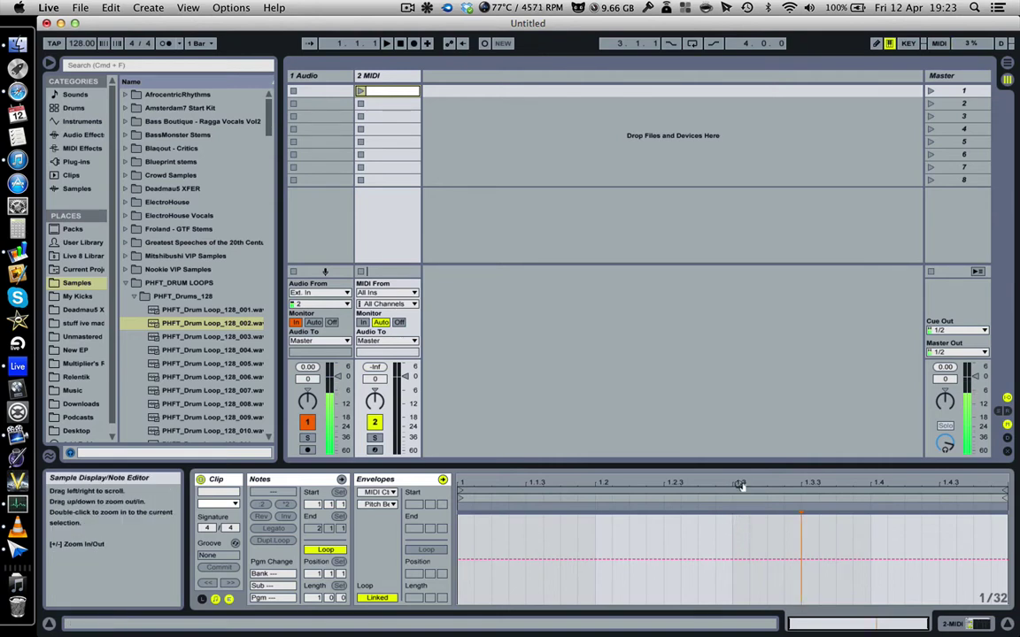
Draw one raised pitch-bend step at 1.3, undoing a first attempt and redrawing it zoomed in.
key("super+b")
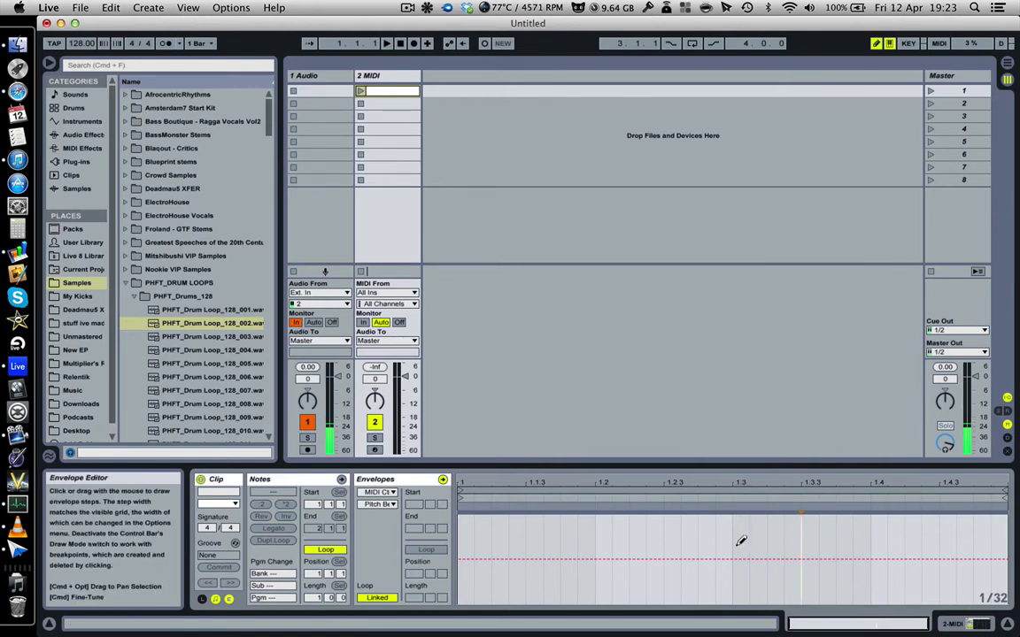
left_click(740, 548)
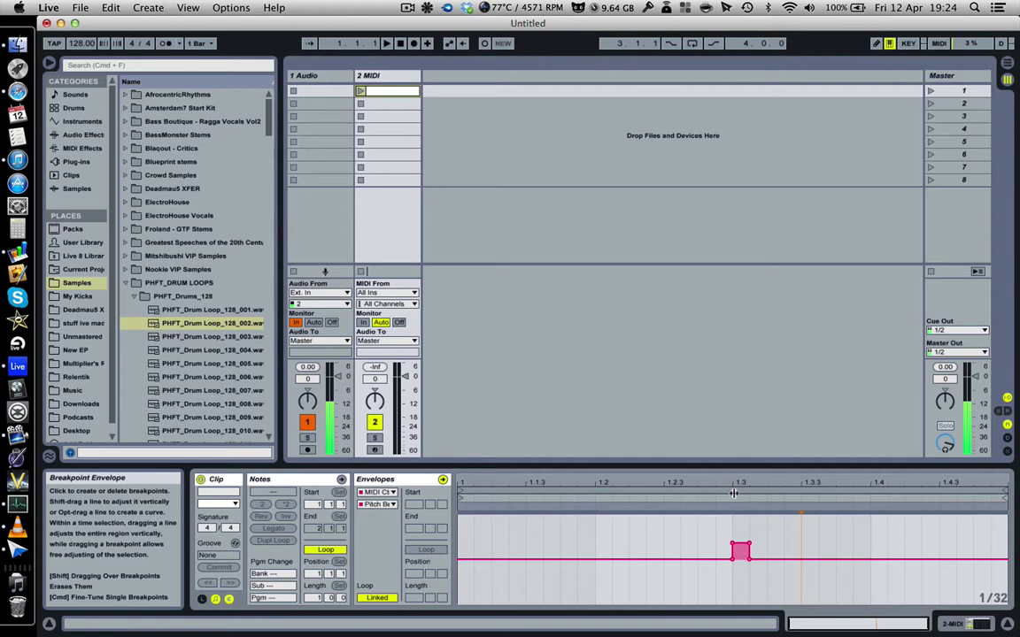
key("b")
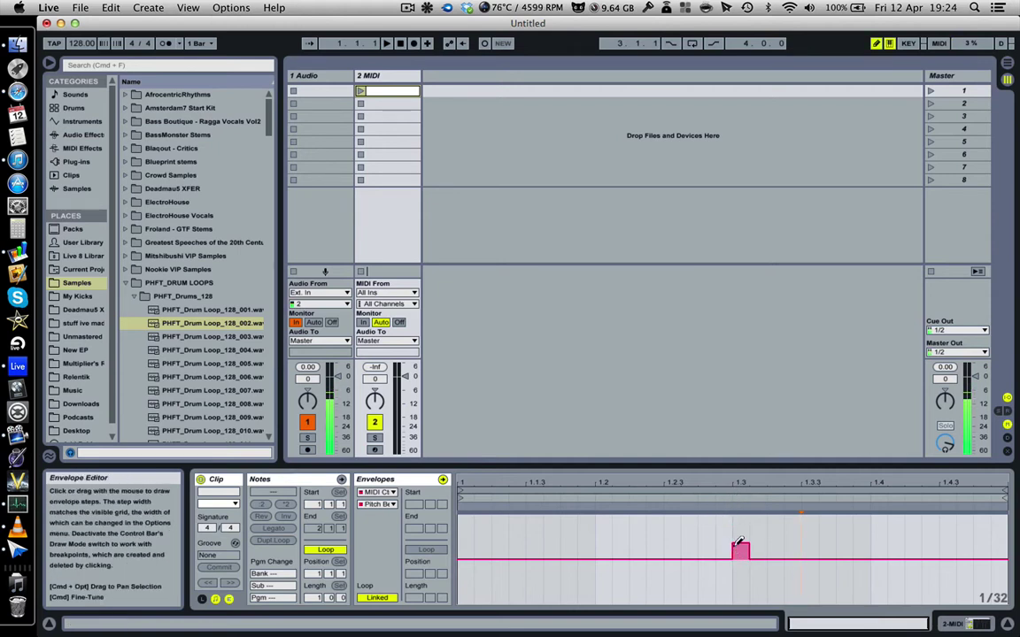
key("super+z")
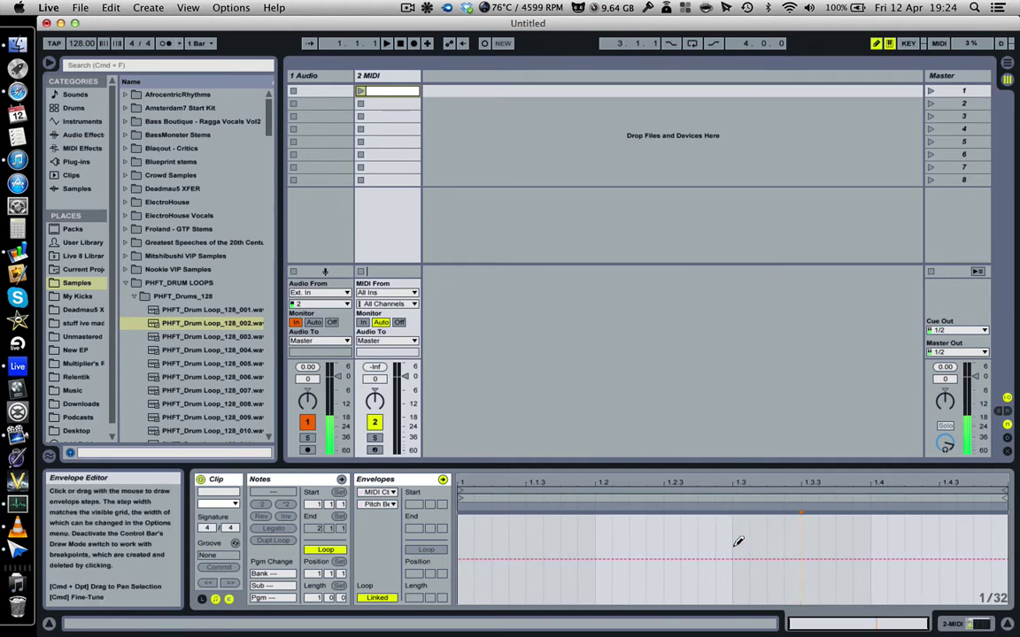
key("b")
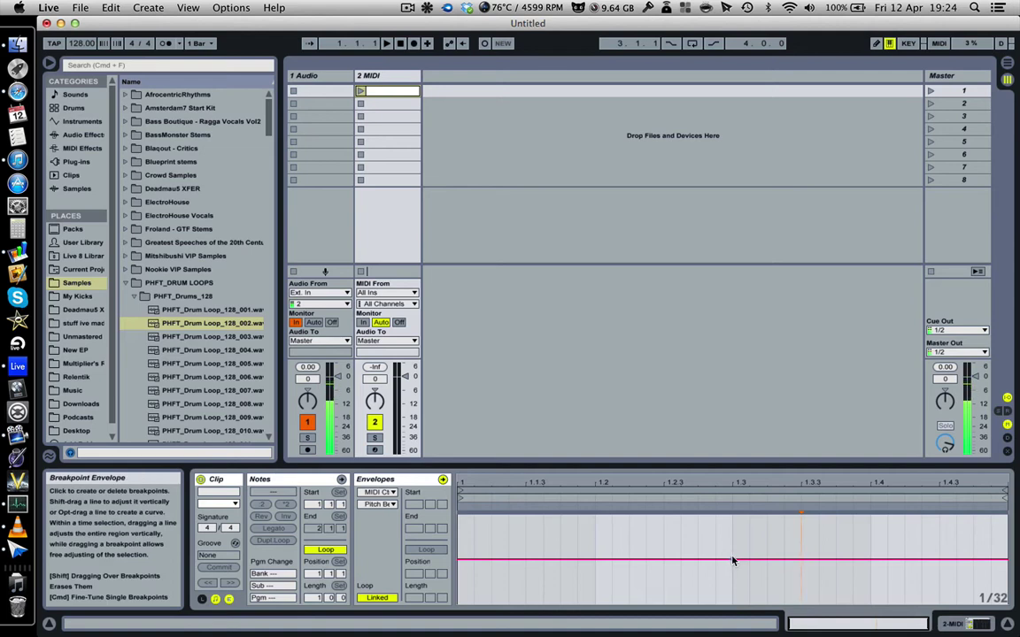
left_click_drag(739, 485, 737, 531)
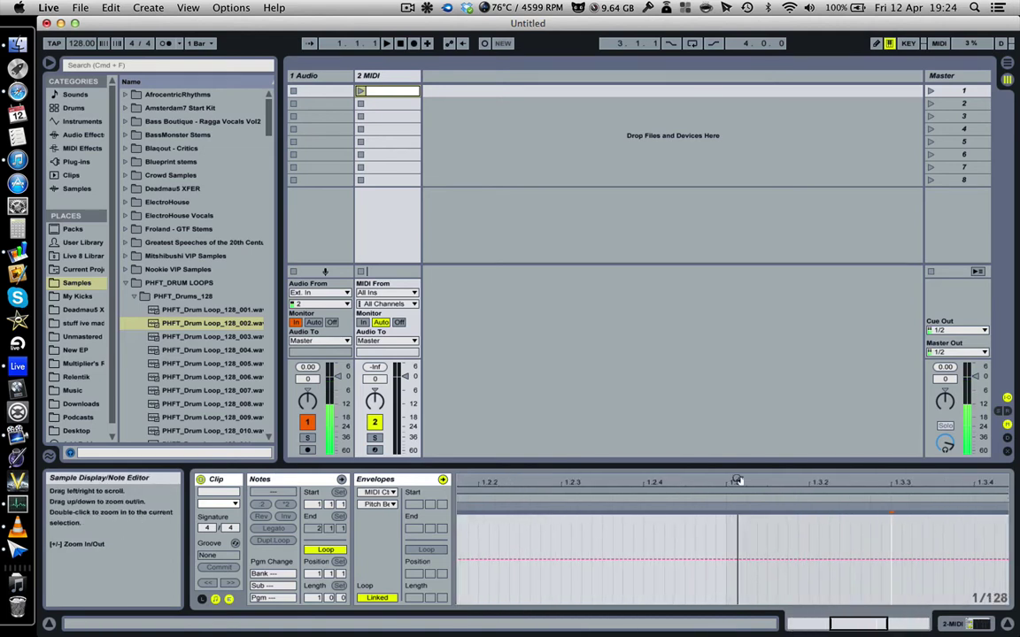
left_click(729, 560)
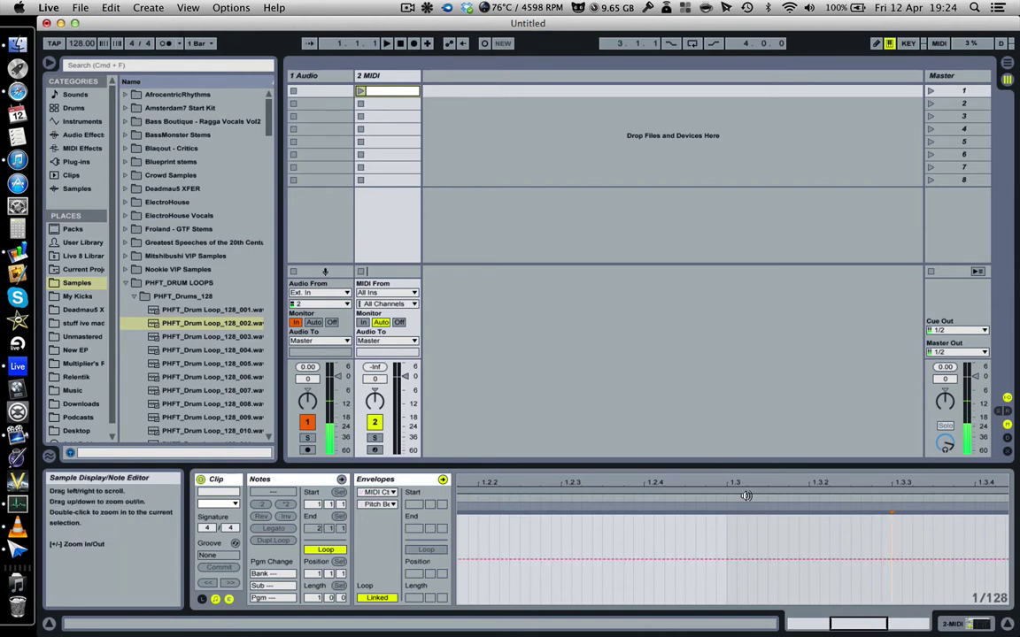
left_click_drag(736, 485, 737, 462)
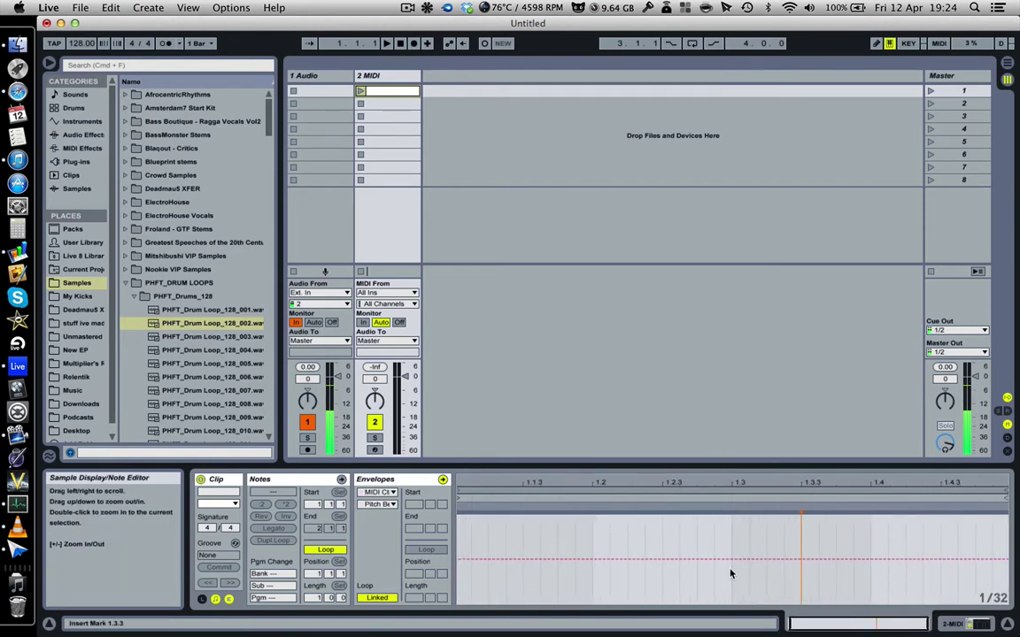
key("super+b")
left_click(742, 530)
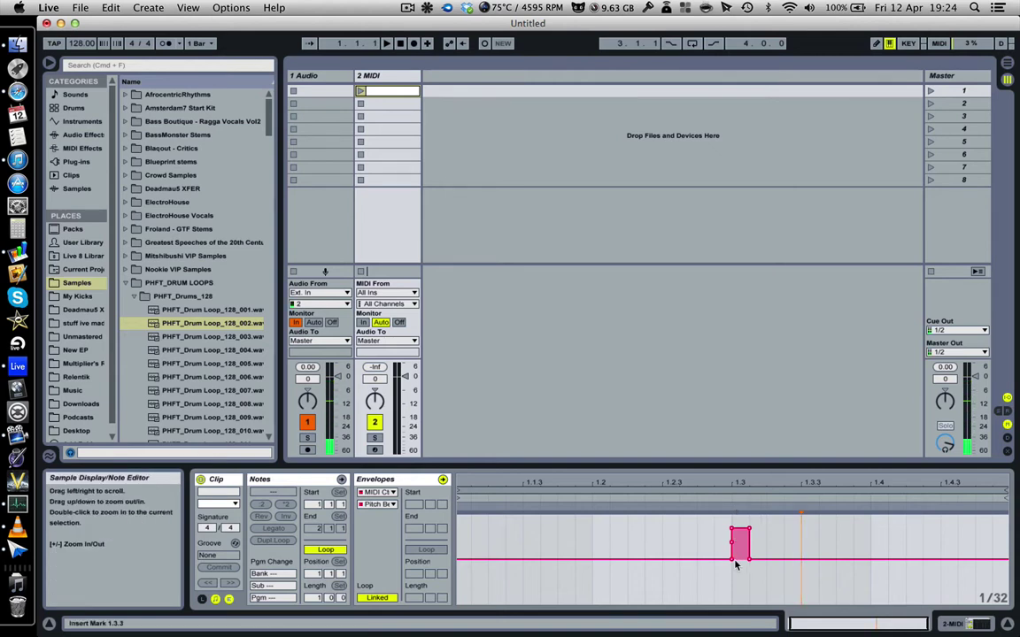
Raise the envelope from the clip start so it ramps gently up to the 1.3 pulse top.
left_click_drag(731, 557, 573, 541)
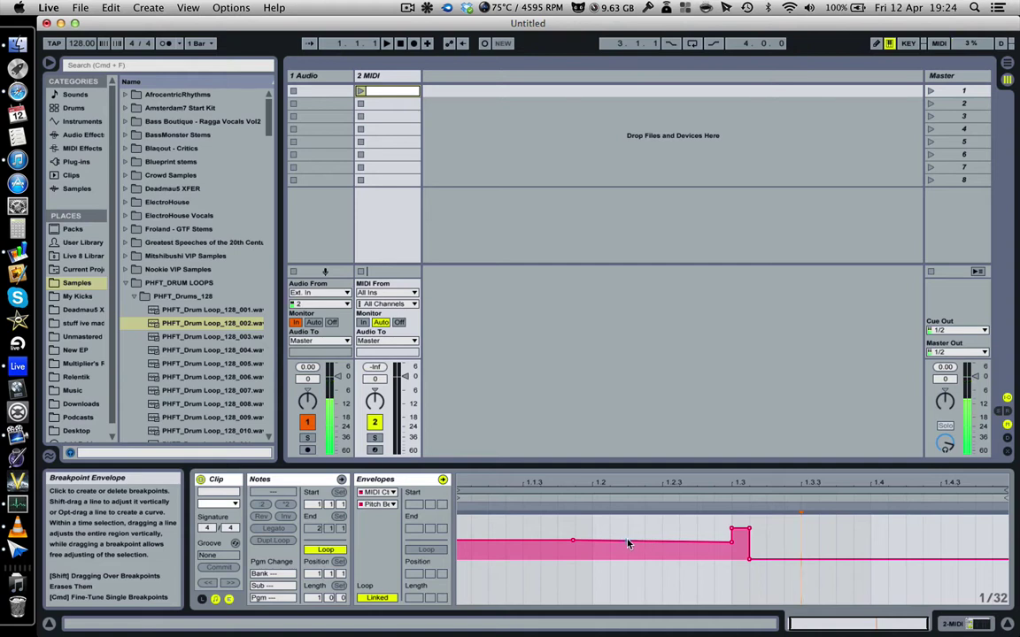
left_click_drag(629, 543, 652, 559)
mouse_move(572, 547)
left_mouse_down()
mouse_move(580, 514)
mouse_move(619, 536)
mouse_move(563, 537)
left_mouse_up()
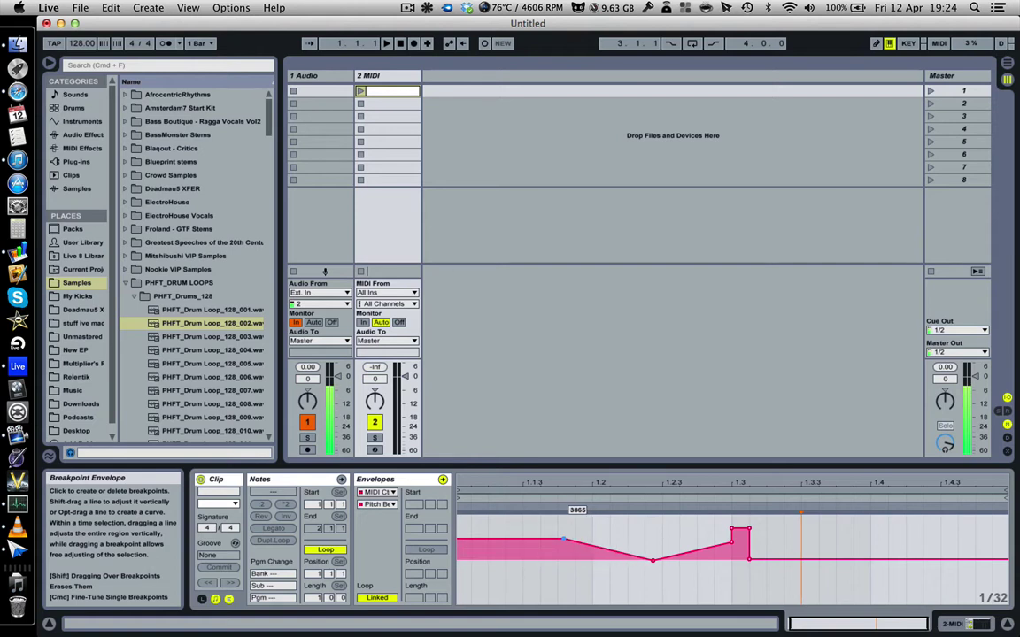
left_click(652, 561)
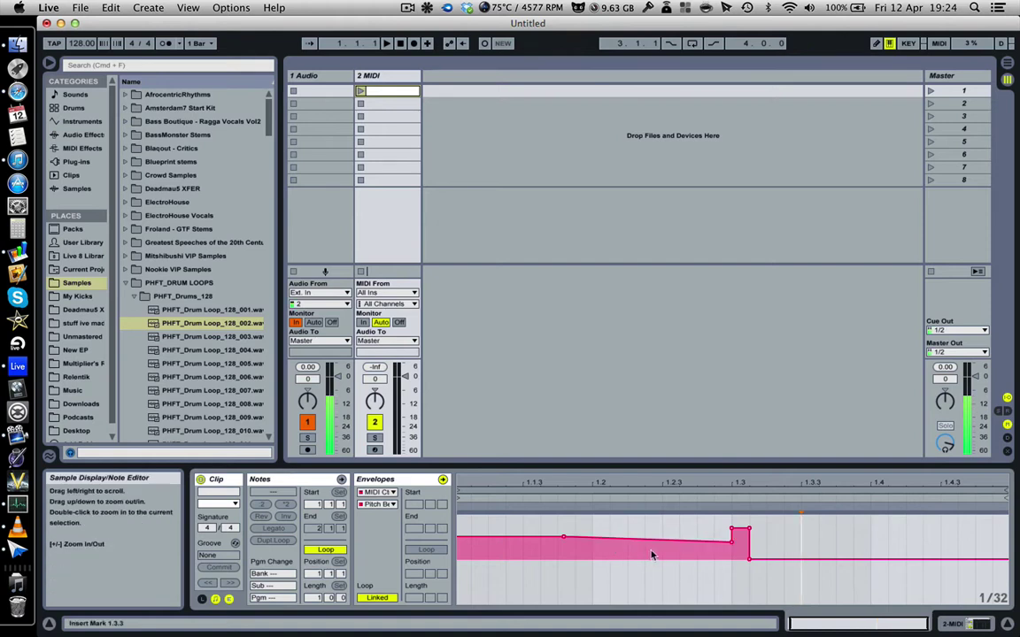
left_click(731, 544)
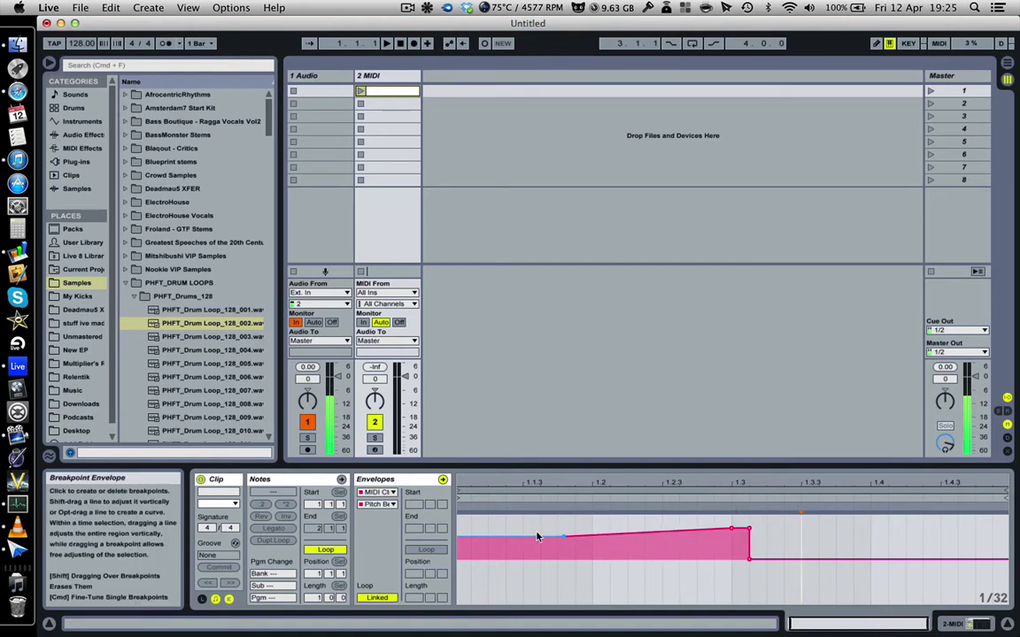
Lower the left section to flat, bow the rising segment upward, and slope the pulse's right top down.
left_click_drag(567, 538, 566, 559)
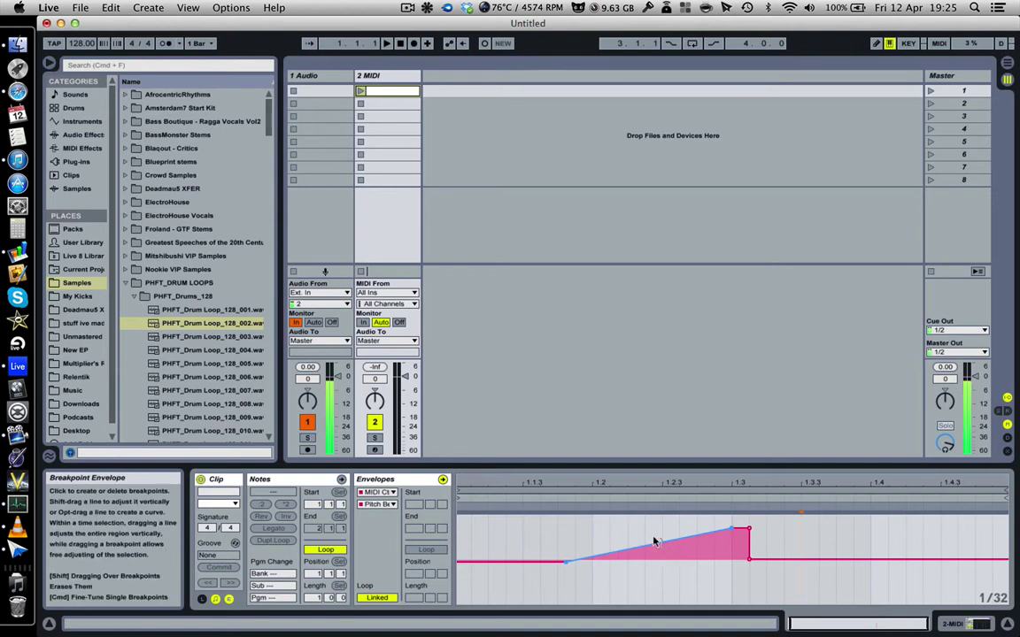
left_click_drag(655, 544, 611, 537)
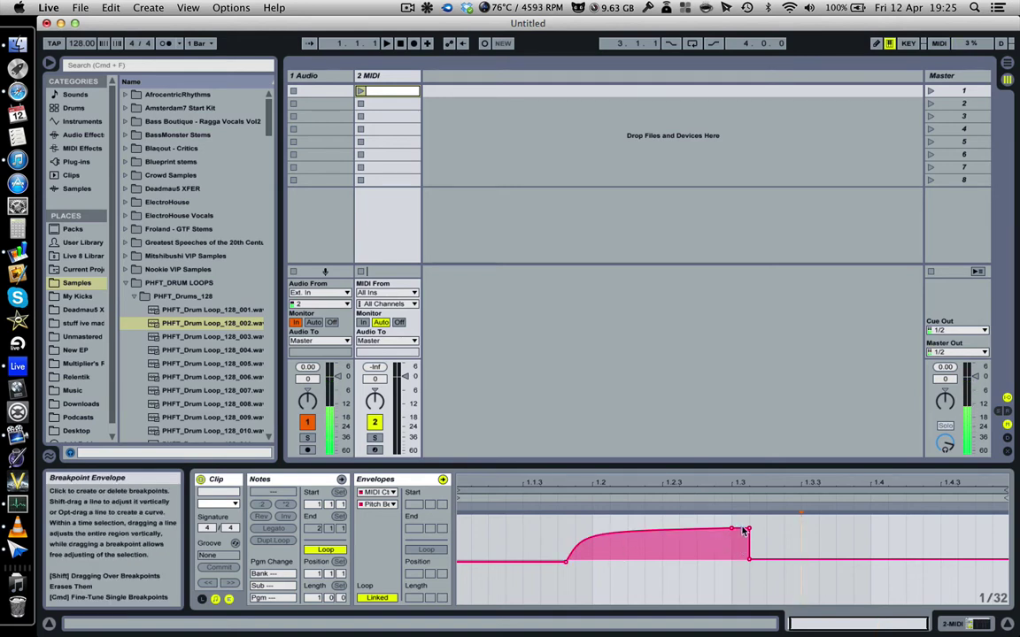
left_click_drag(750, 530, 734, 558)
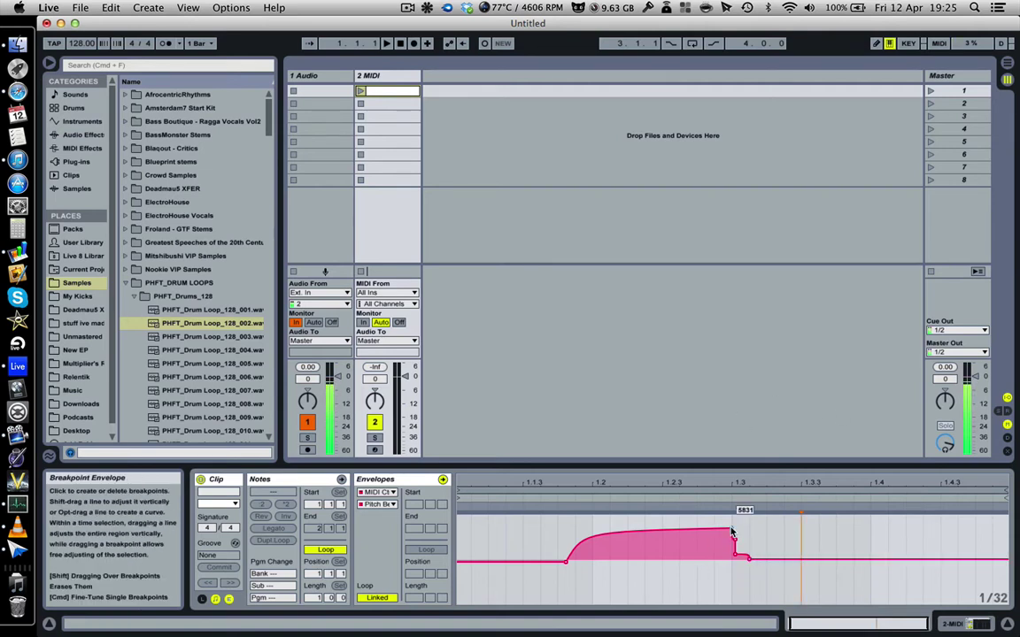
Make the raised section sag from 1.1.3 to near 1.2.3, then curve back up into 1.3.
left_click_drag(620, 533, 521, 537)
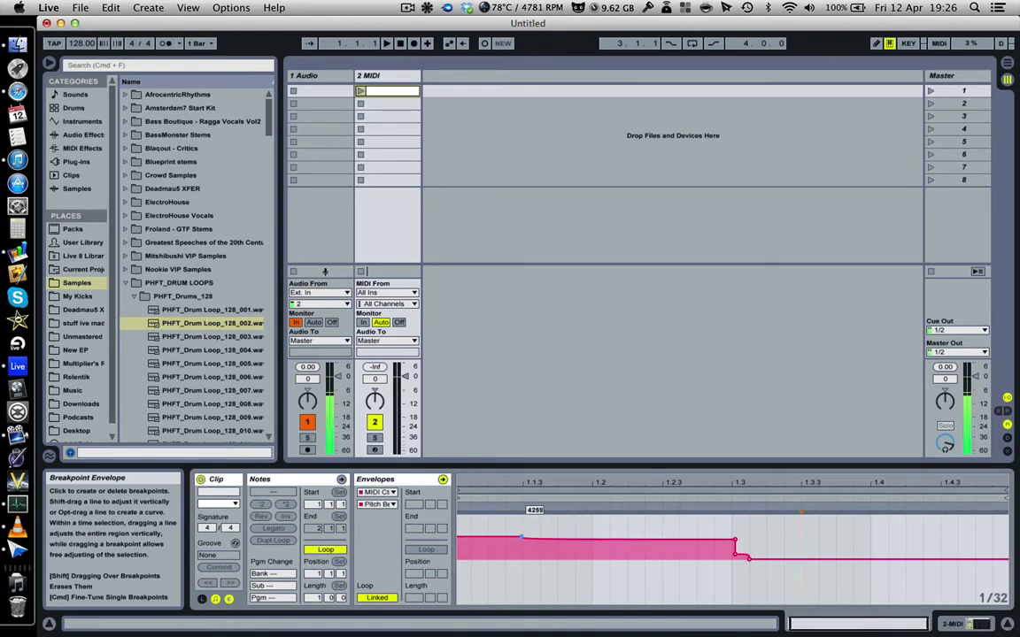
left_click_drag(521, 542, 522, 541)
key("super+z")
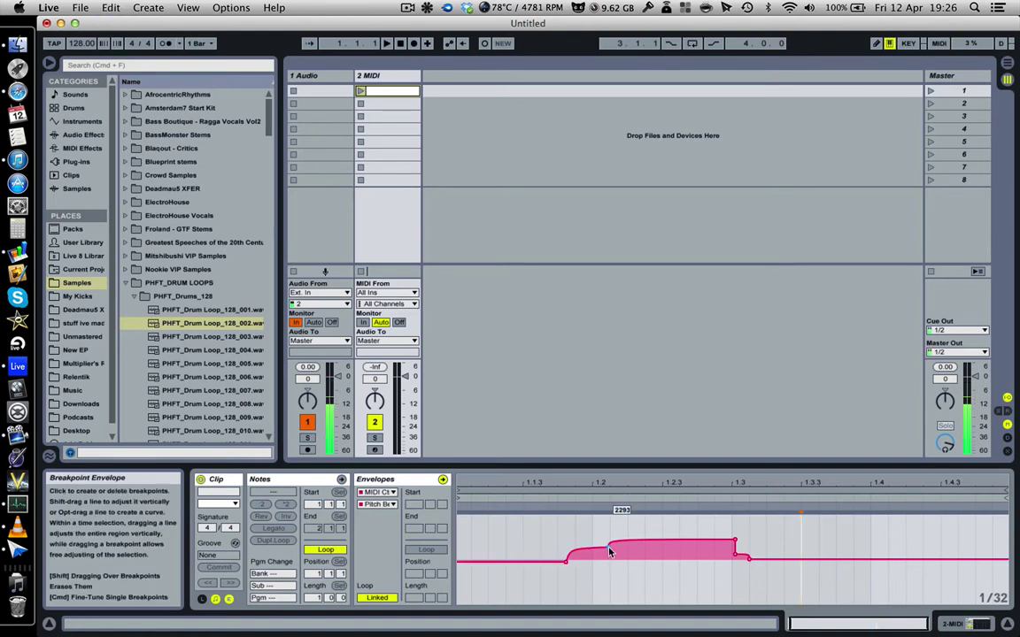
left_click_drag(604, 547, 629, 558)
key("super+z")
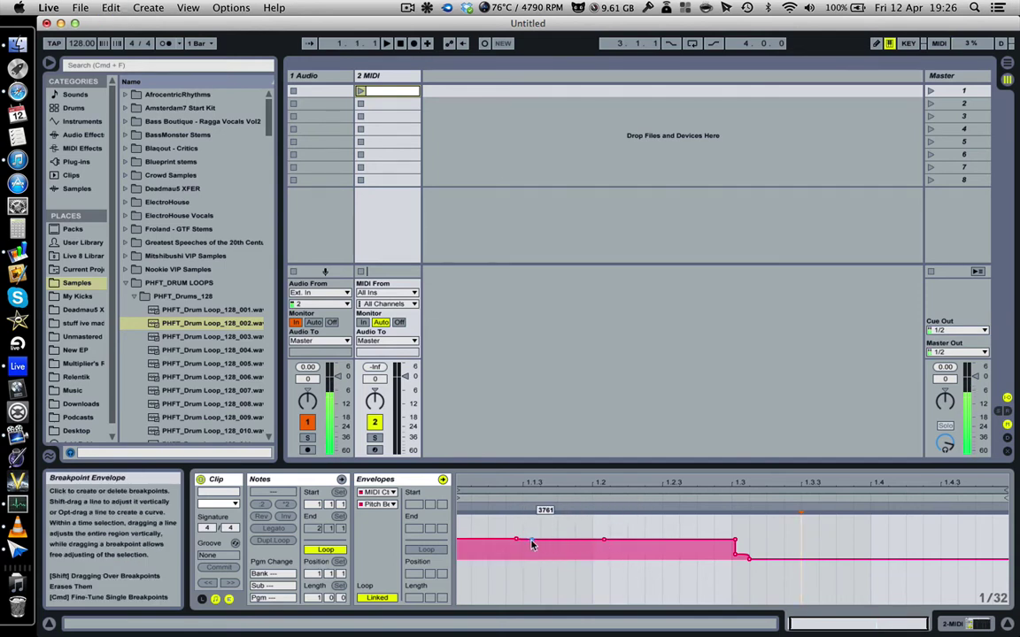
left_click_drag(533, 541, 603, 556)
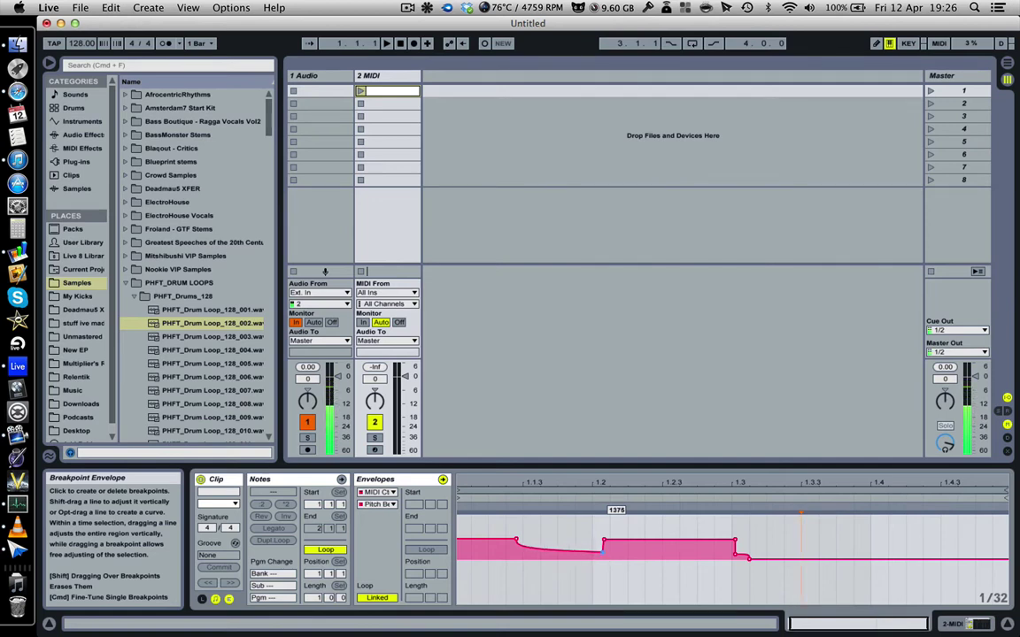
left_click_drag(604, 556, 682, 551)
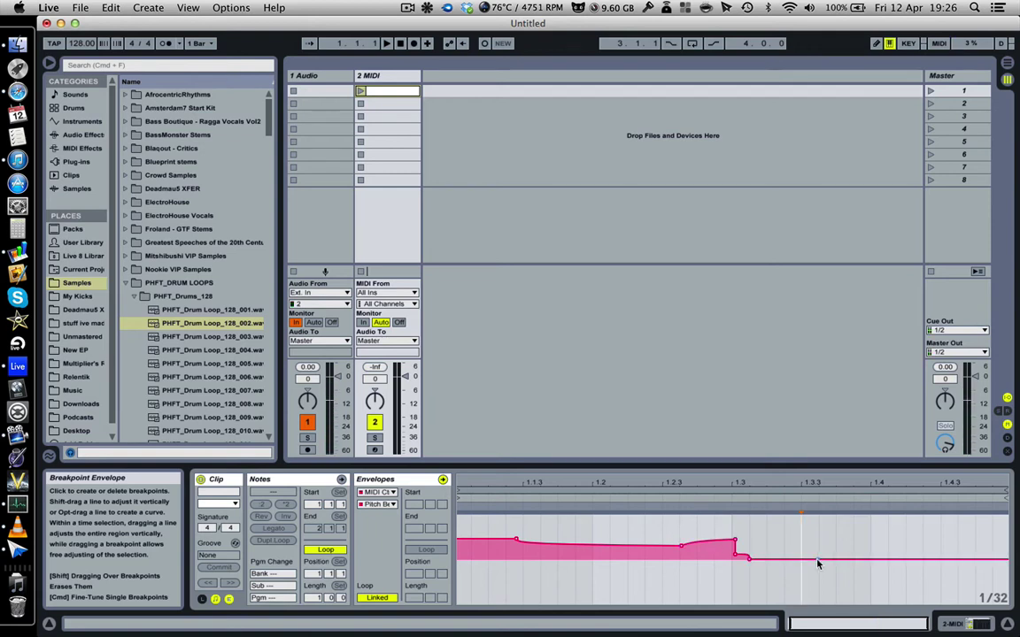
Curve the segments before the drop, then lower the 1.2.3–1.3.2 selection below centre.
left_click_drag(715, 550, 698, 537)
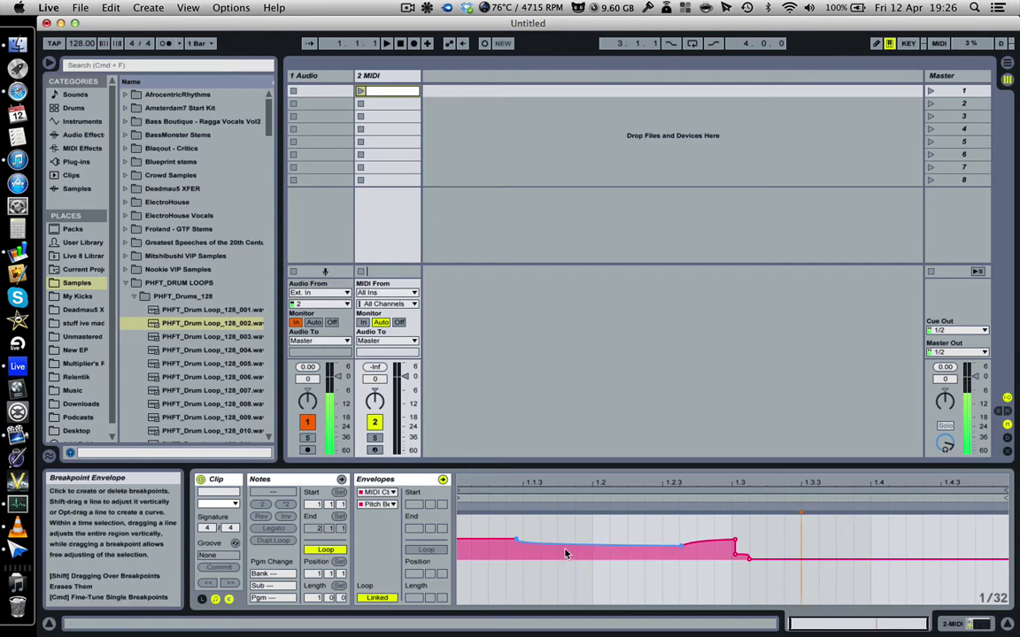
left_click_drag(566, 551, 566, 541)
left_click_drag(708, 542, 708, 536)
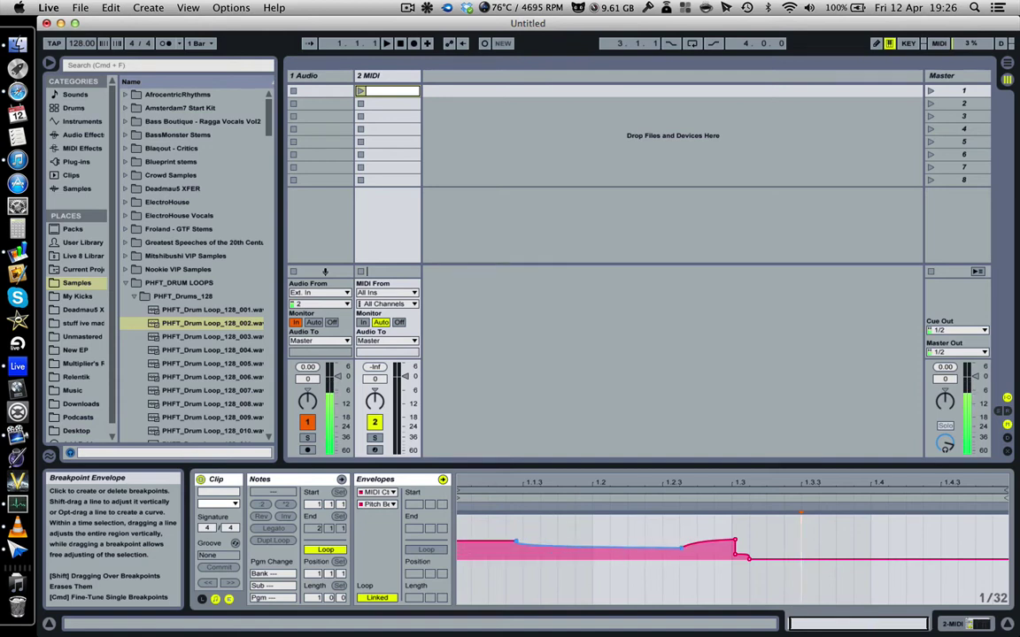
left_click_drag(786, 584, 674, 506)
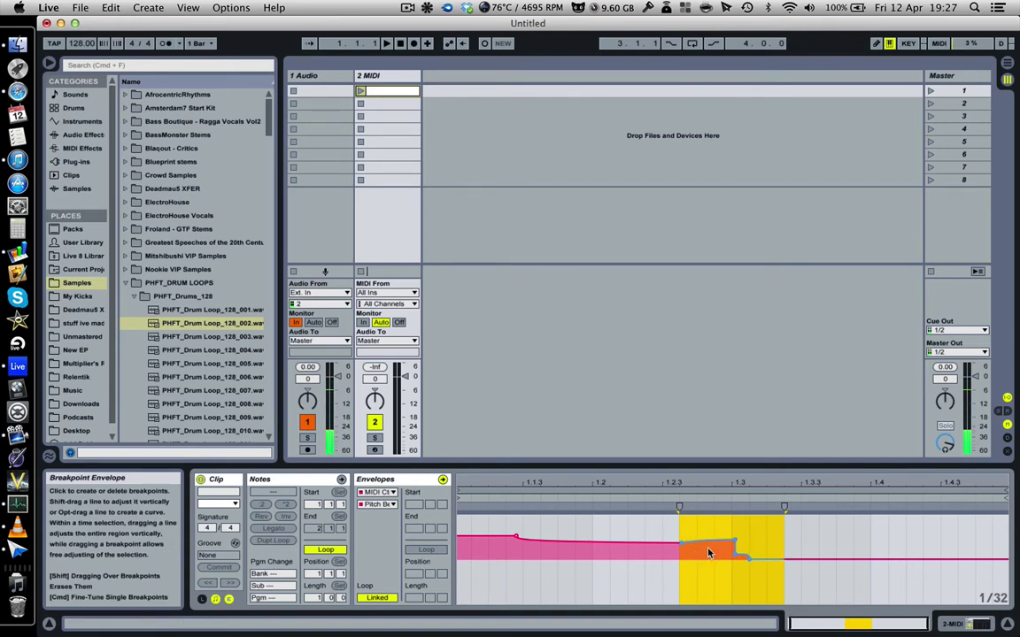
left_click_drag(708, 553, 708, 574)
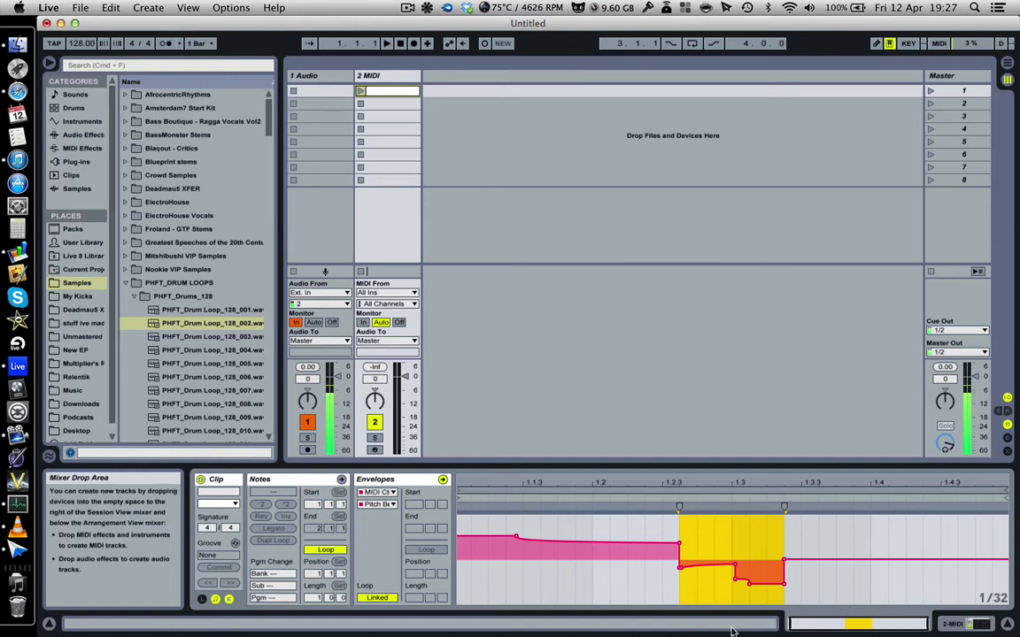
left_click(709, 554)
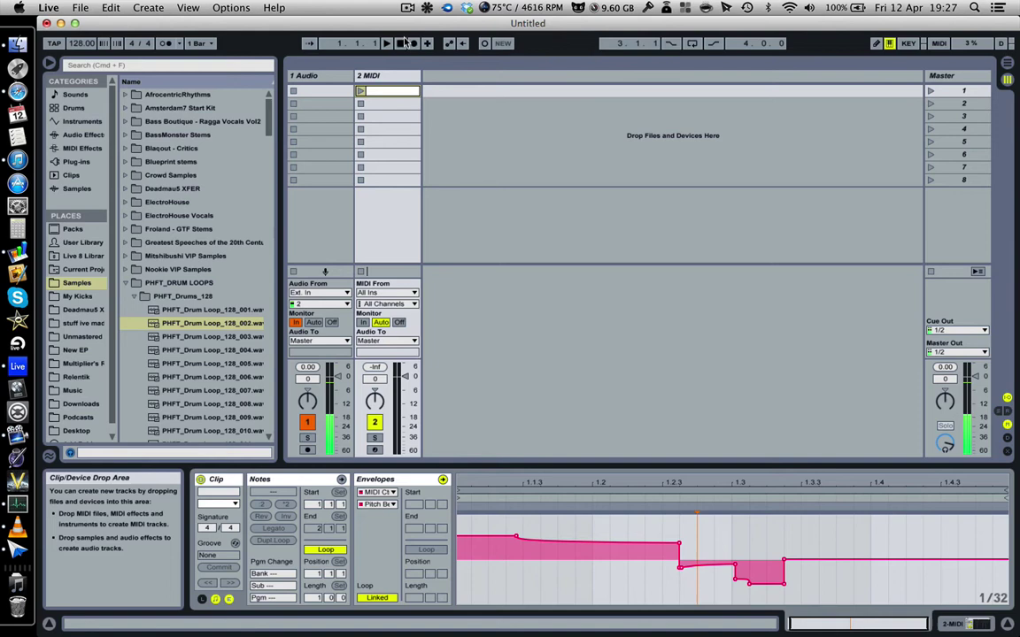
left_click(405, 9)
left_click(425, 10)
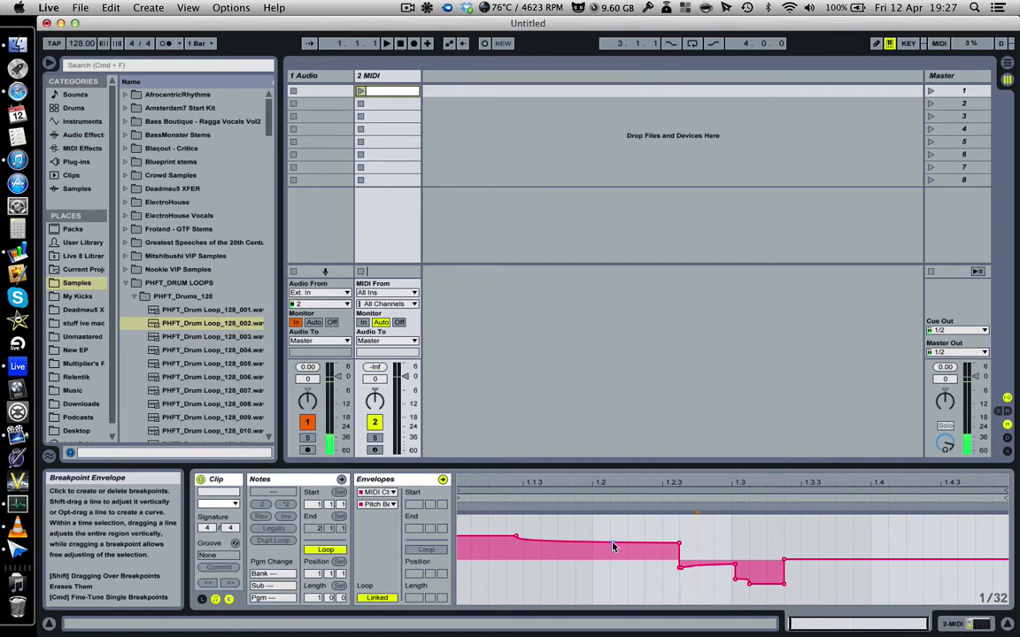
Start the pitch bend flat at centre and curve it upward around 1.1.3 into the raised section.
left_click_drag(516, 537, 534, 558)
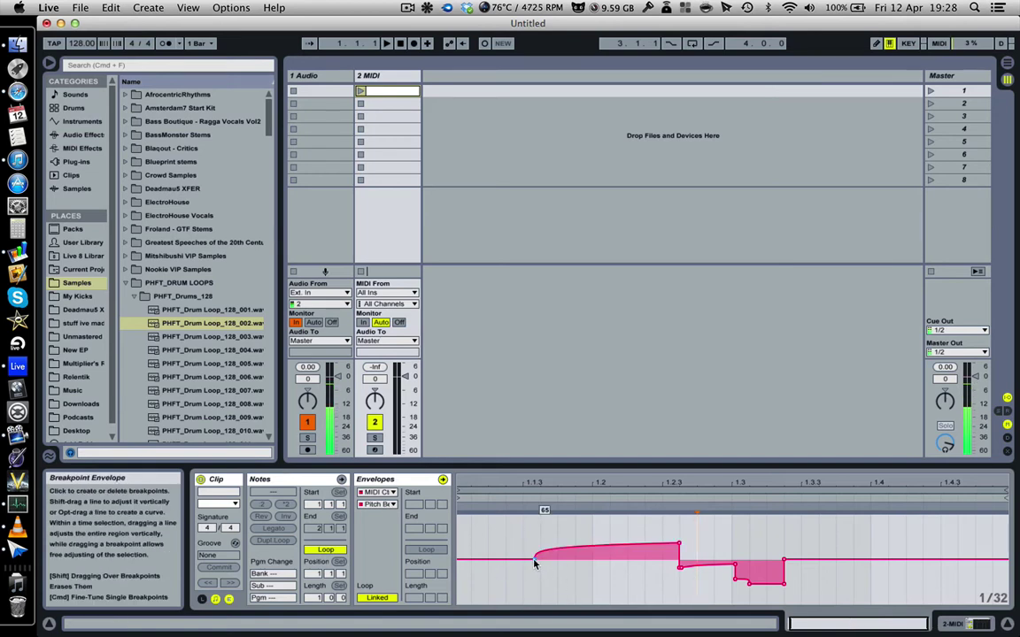
left_click_drag(536, 559, 536, 567)
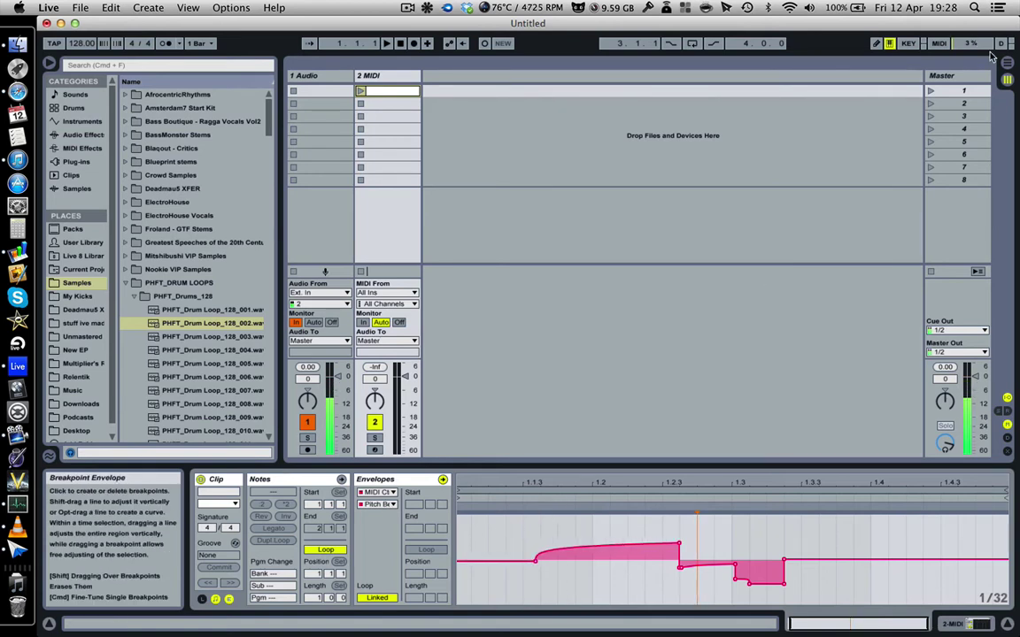
key("Tab")
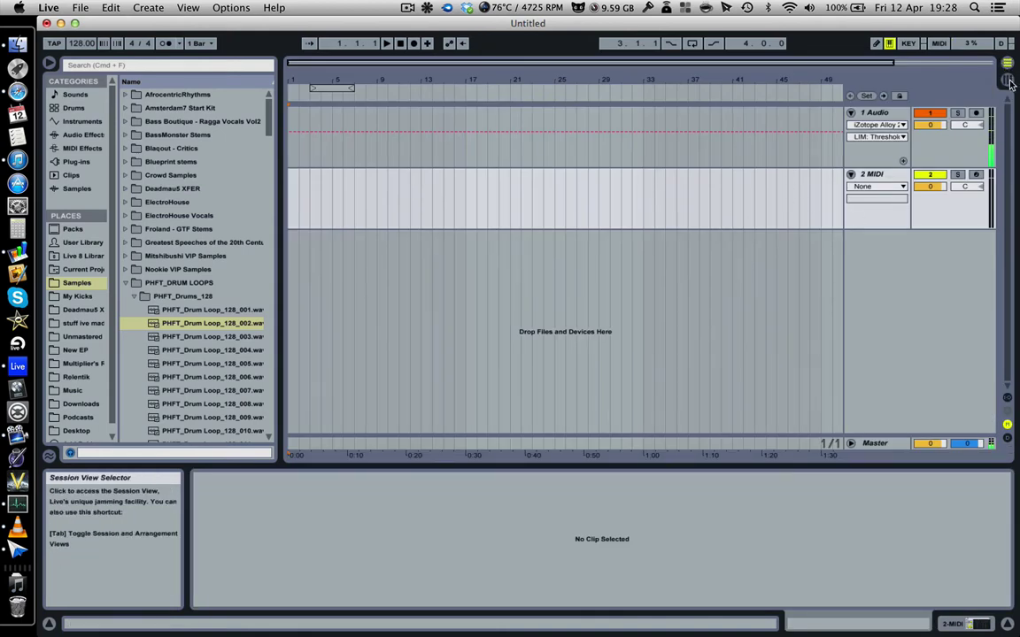
left_click(1009, 82)
mouse_move(575, 554)
left_mouse_down()
mouse_move(538, 567)
mouse_move(507, 557)
mouse_move(553, 557)
mouse_move(513, 560)
left_mouse_up()
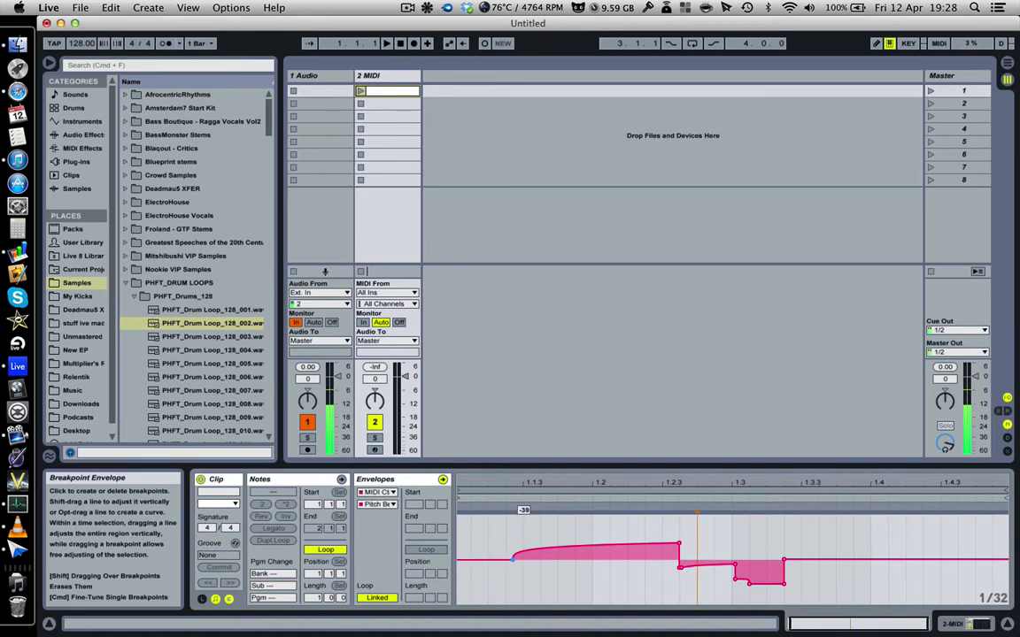
left_click_drag(513, 558, 513, 559)
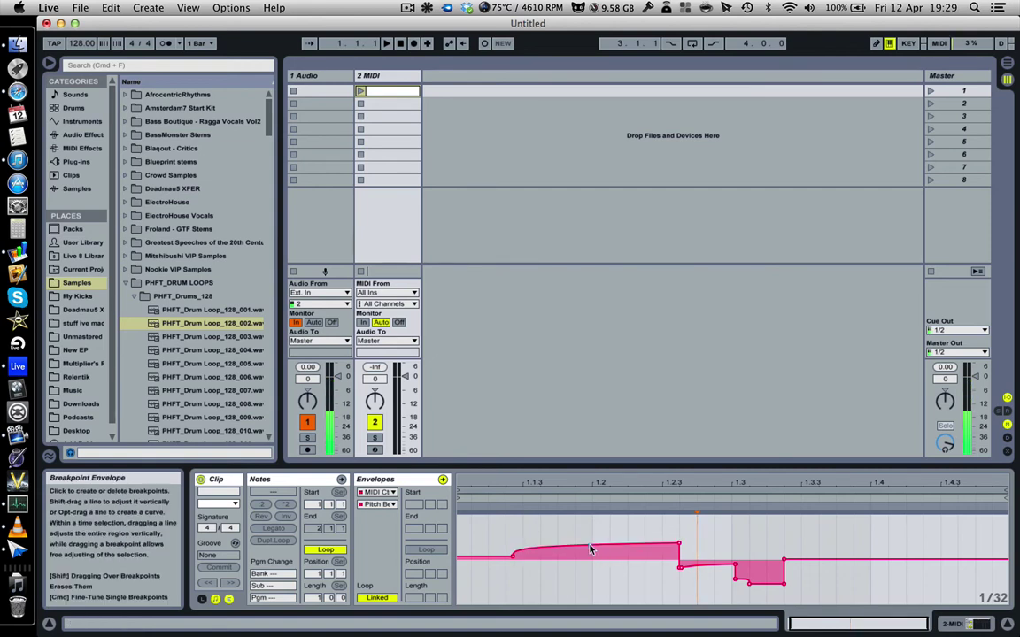
Straighten the opening into a ramp falling to just below centre at 1.2.3, adding a bump near 1.2.4.
mouse_move(591, 549)
left_mouse_down()
mouse_move(579, 554)
mouse_move(633, 567)
mouse_move(659, 531)
mouse_move(605, 573)
mouse_move(610, 561)
mouse_move(551, 548)
mouse_move(677, 542)
mouse_move(584, 538)
mouse_move(611, 537)
mouse_move(594, 536)
left_mouse_up()
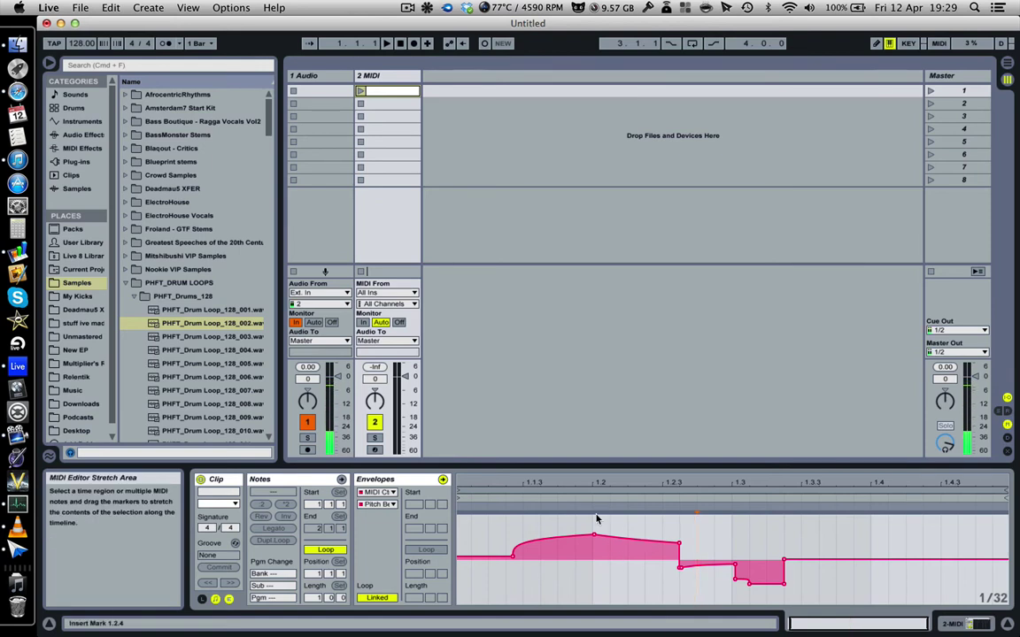
key("super+b")
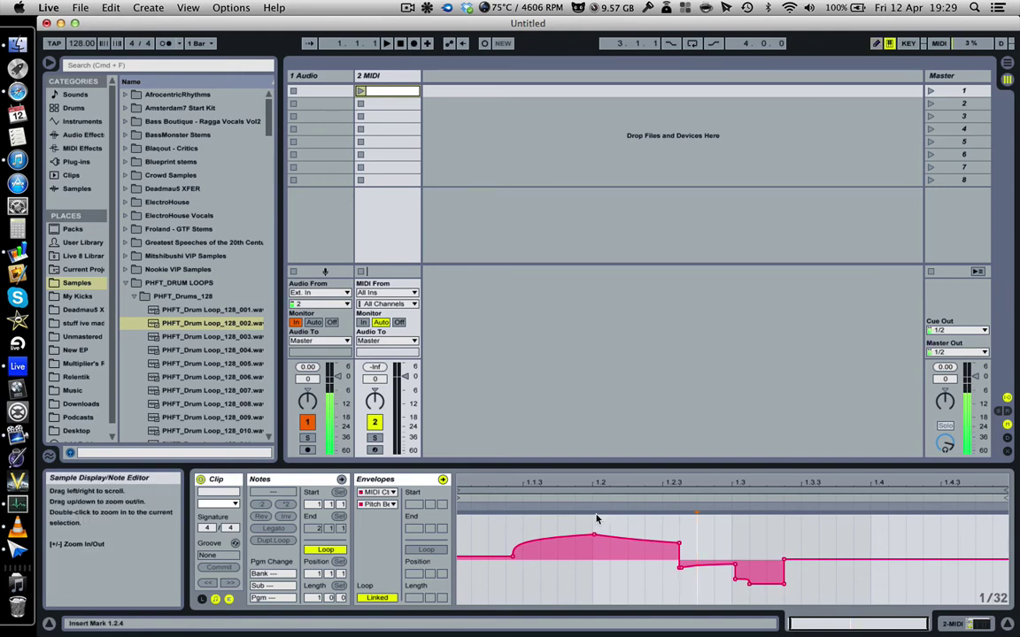
key("super+b")
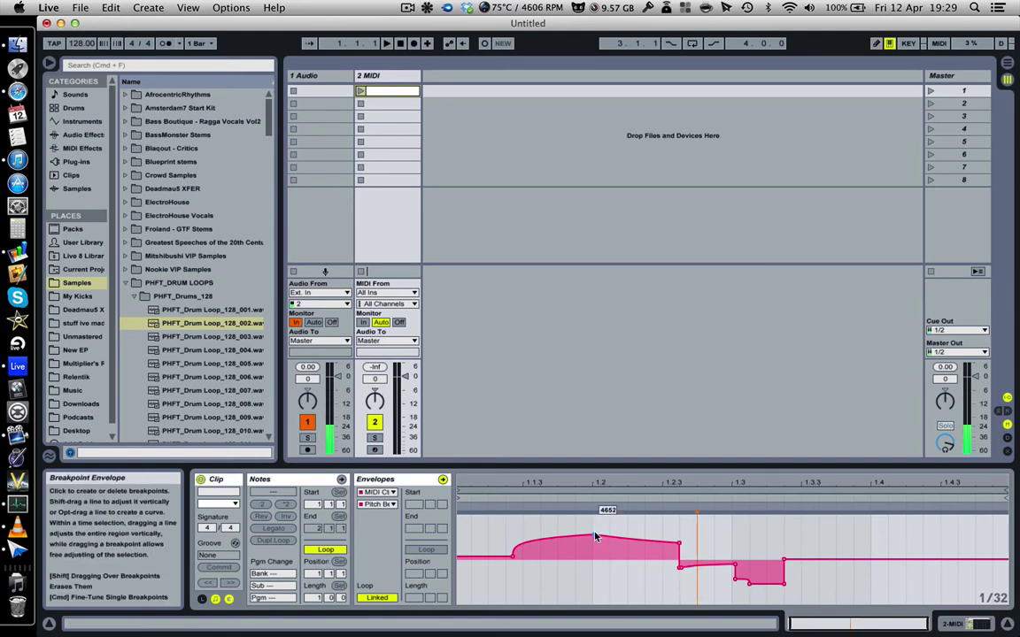
key("super+z")
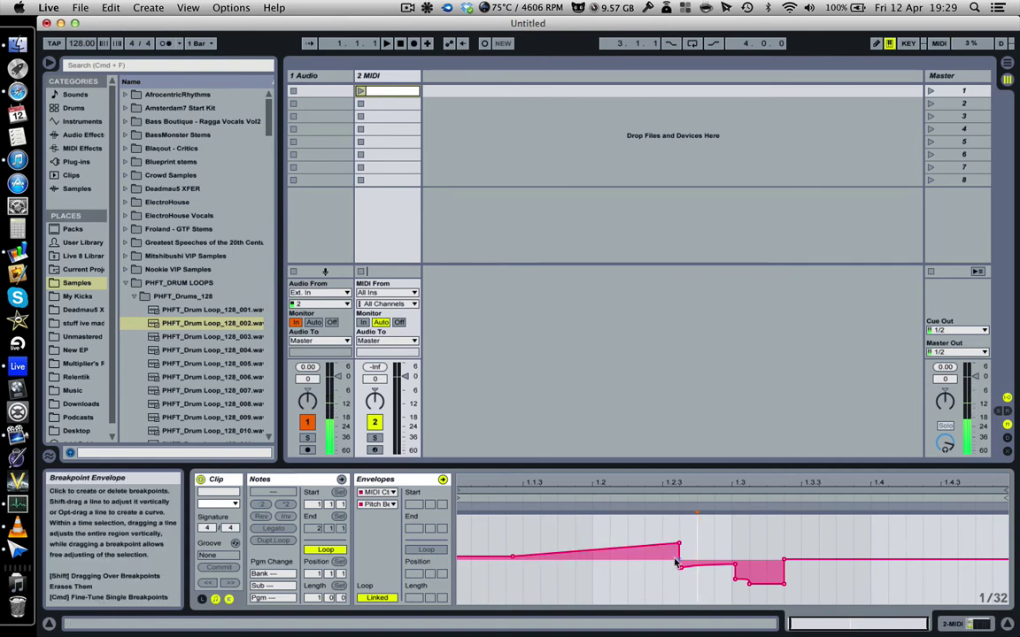
left_click_drag(679, 543, 486, 548)
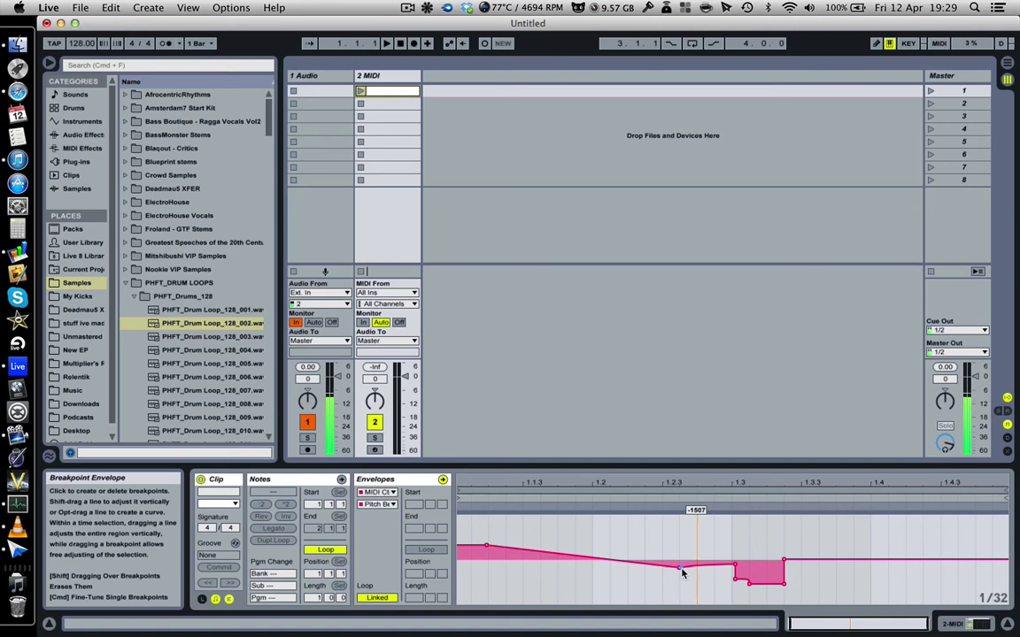
left_click_drag(696, 567, 704, 563)
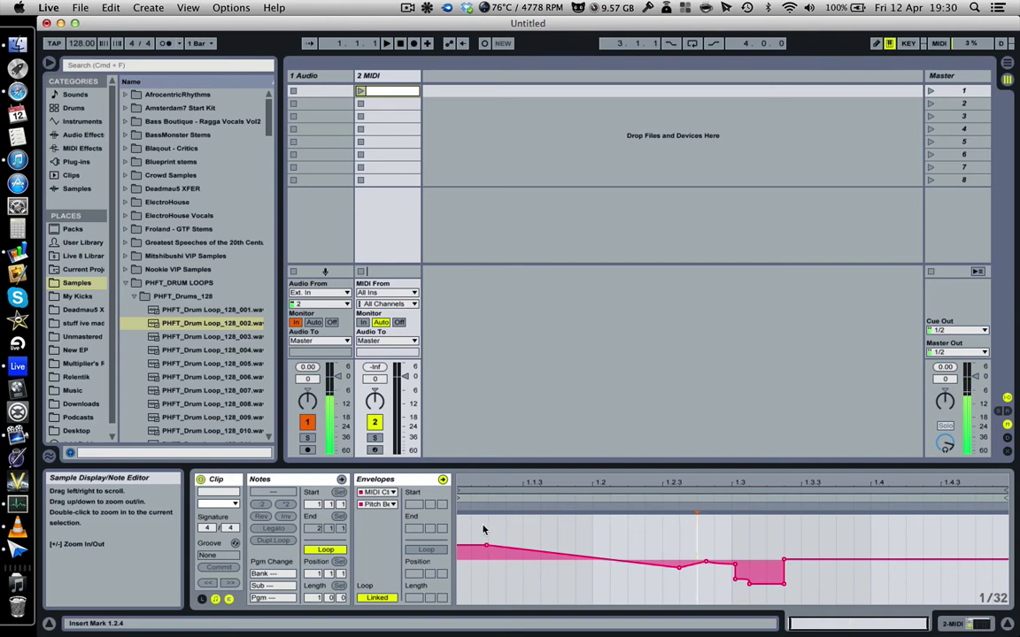
Duplicate the falling ramp to 1.2, then copy it and paste it at 1.3.2 for a sawtooth.
left_click_drag(489, 542, 592, 565)
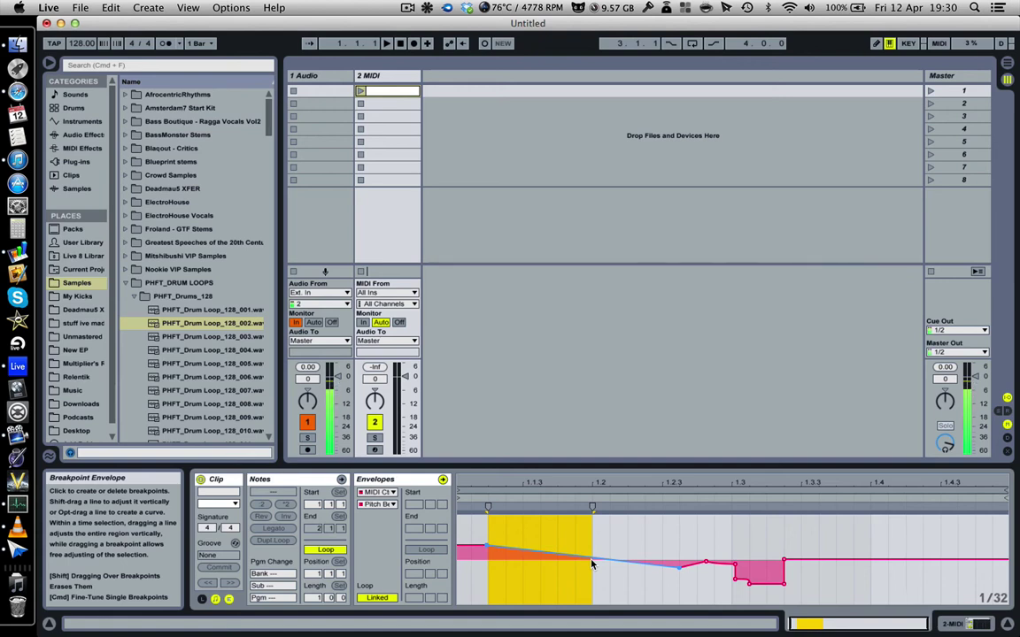
key("super+d")
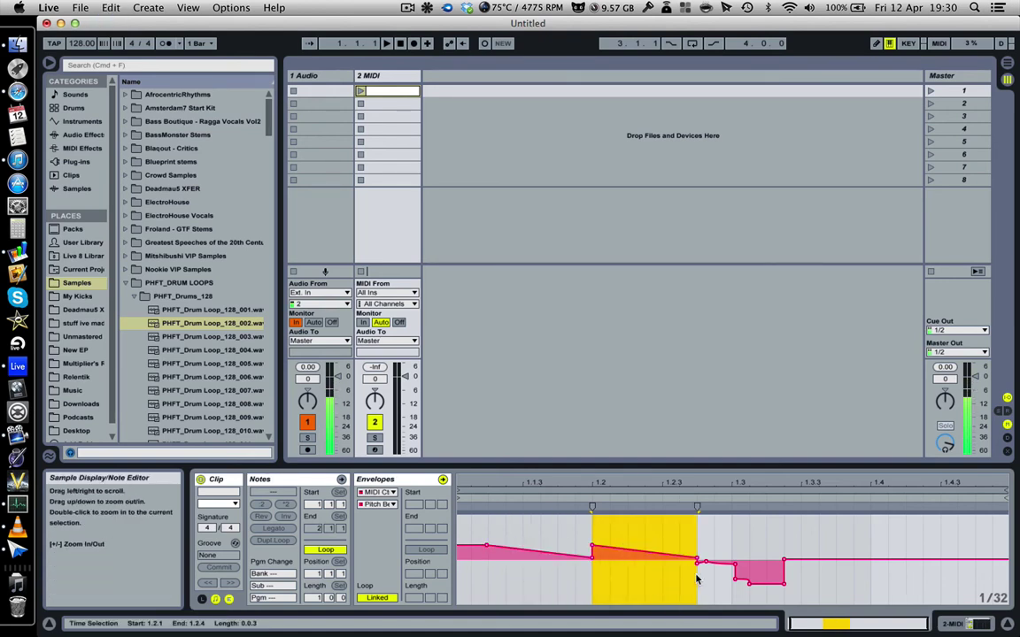
left_click_drag(697, 579, 599, 540)
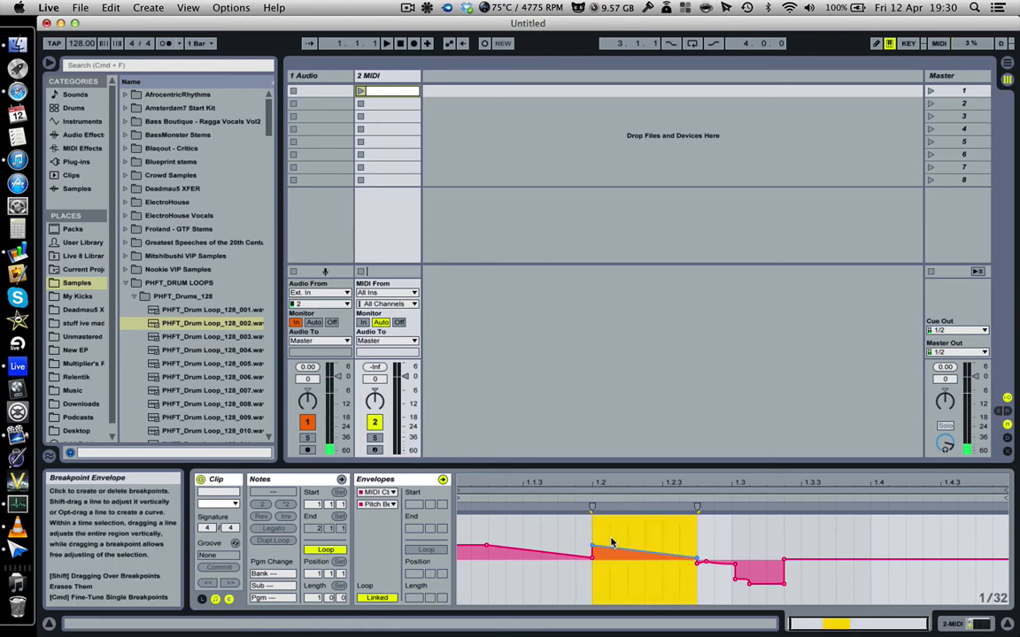
right_click(611, 543)
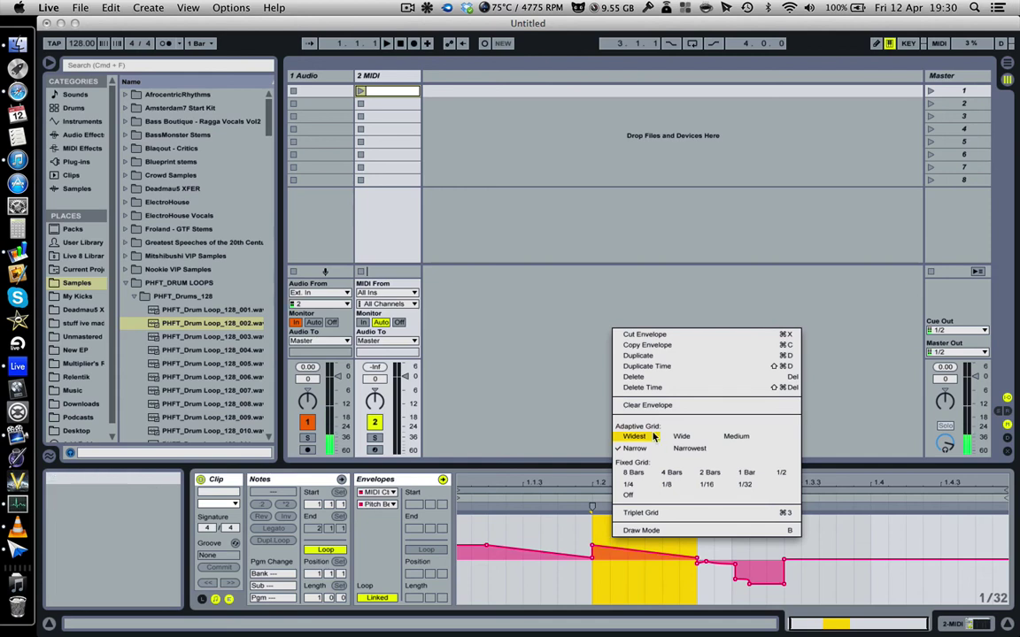
left_click(641, 346)
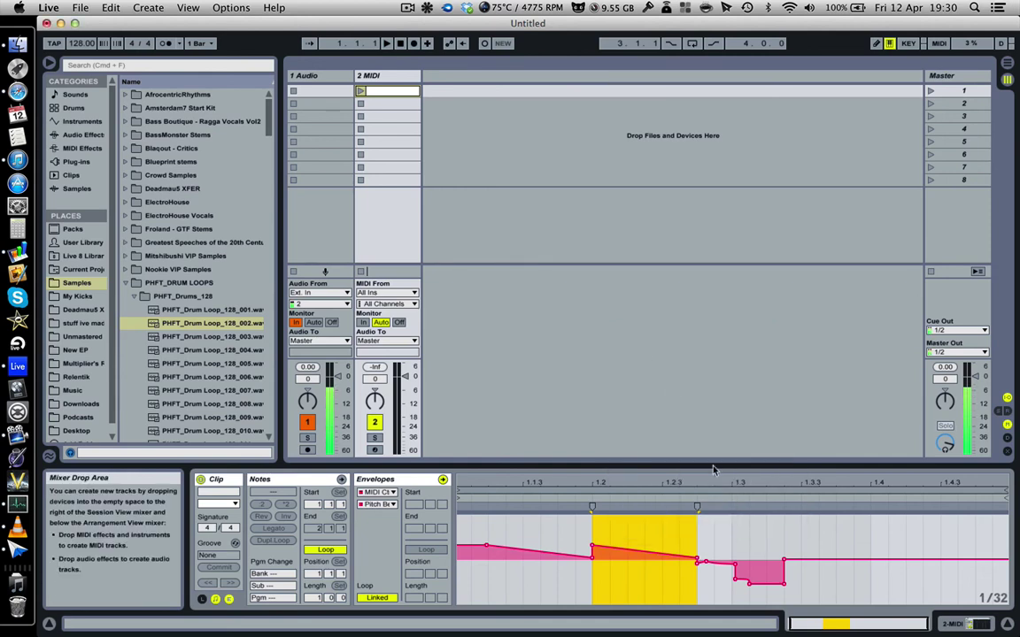
left_click(768, 543)
key("super+v")
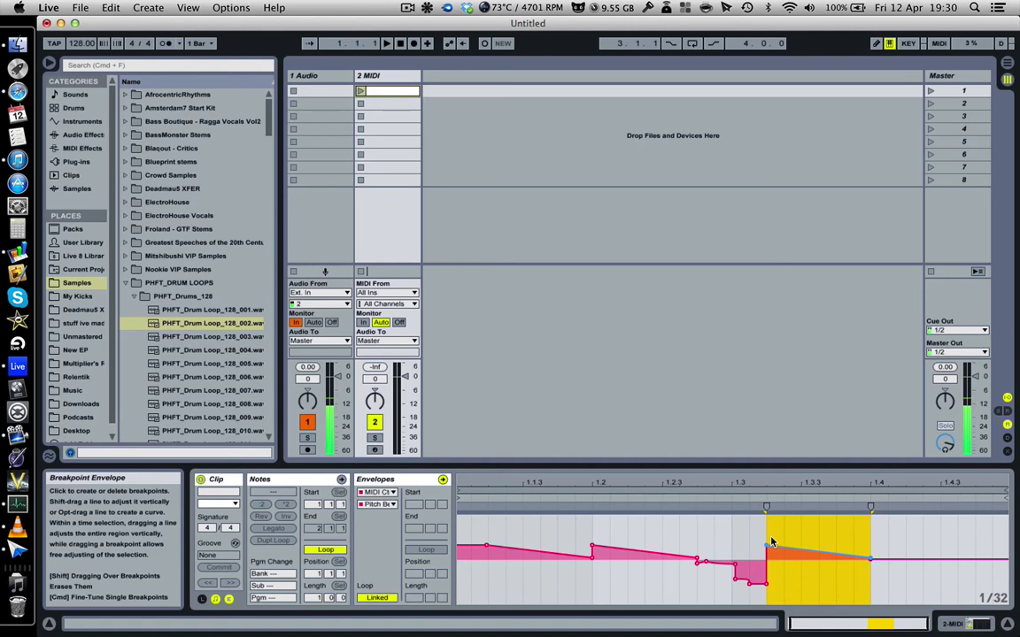
left_click(409, 8)
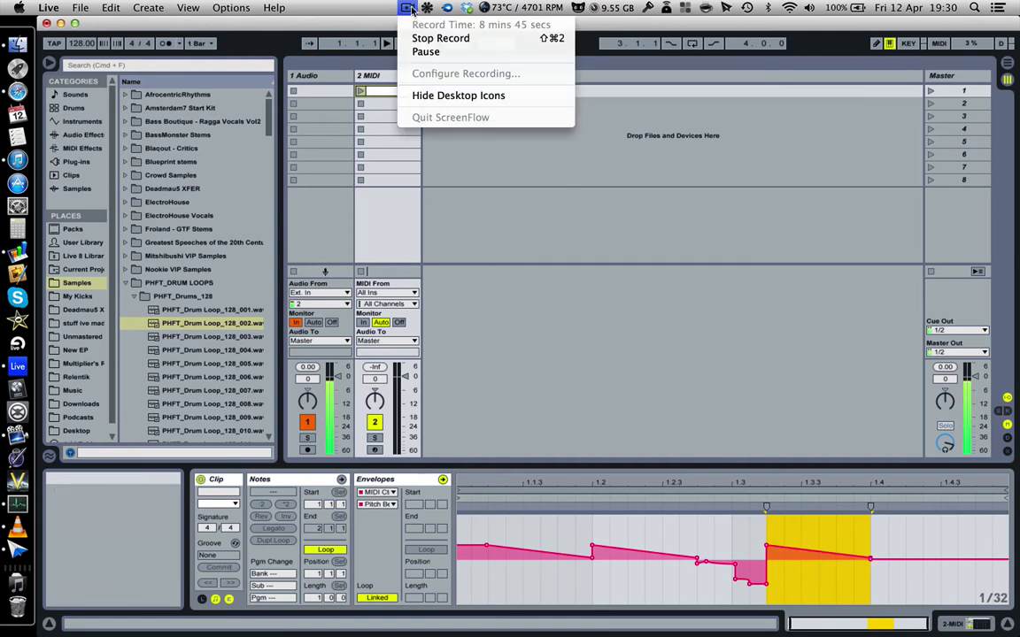
left_click(409, 8)
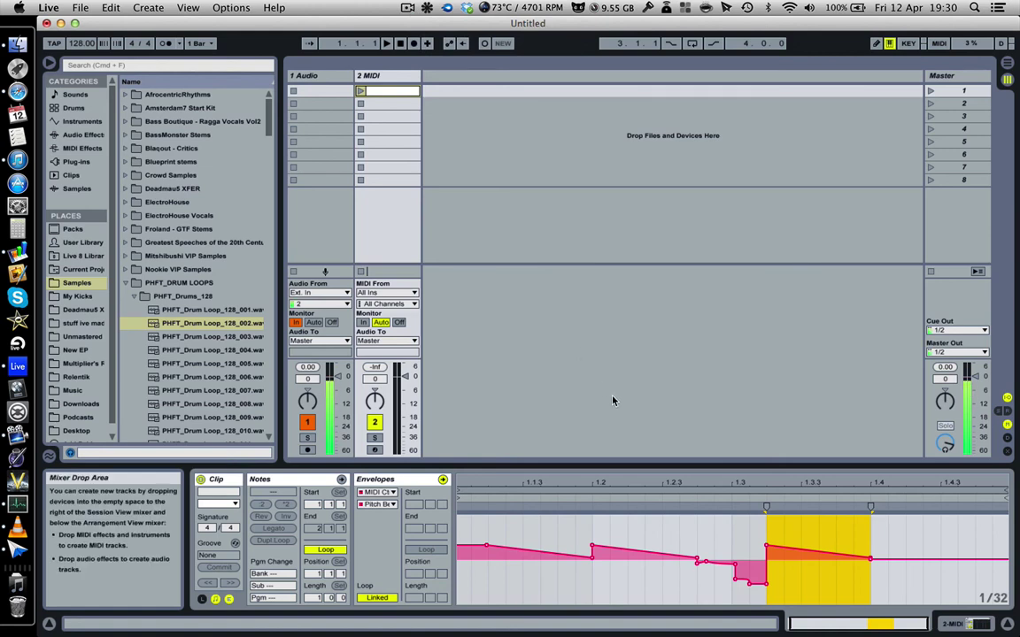